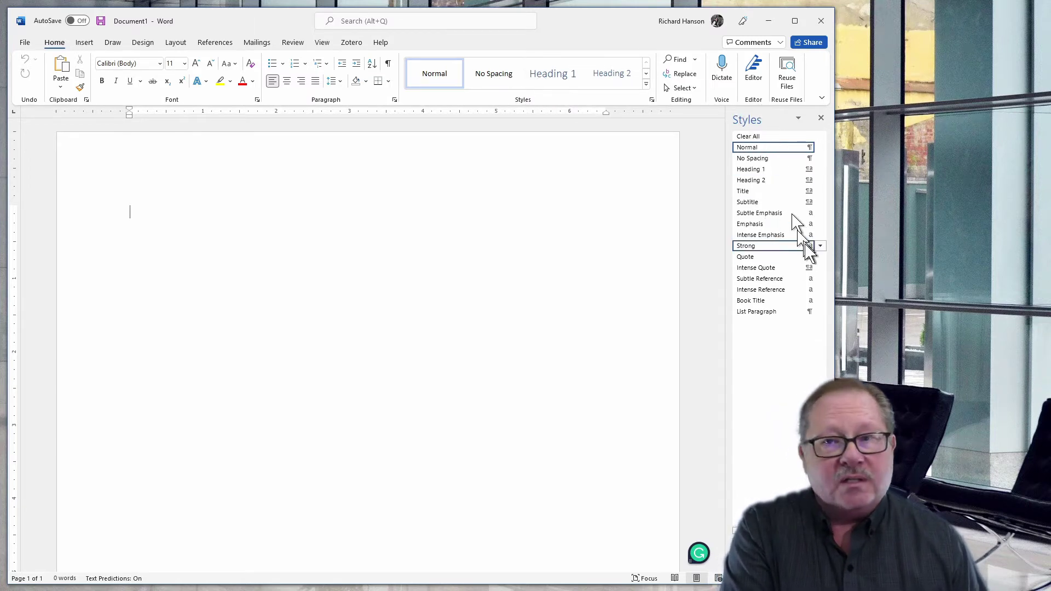
# Open the Paragraph settings from the Normal style's Modify Style dialog.
pyautogui.moveTo(768, 157)
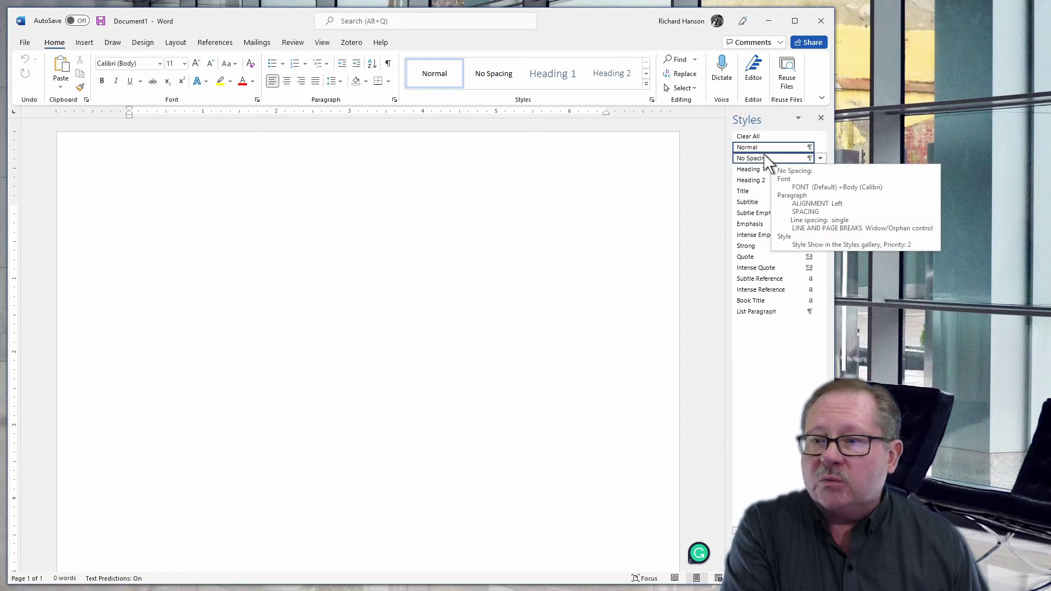
pyautogui.click(820, 148)
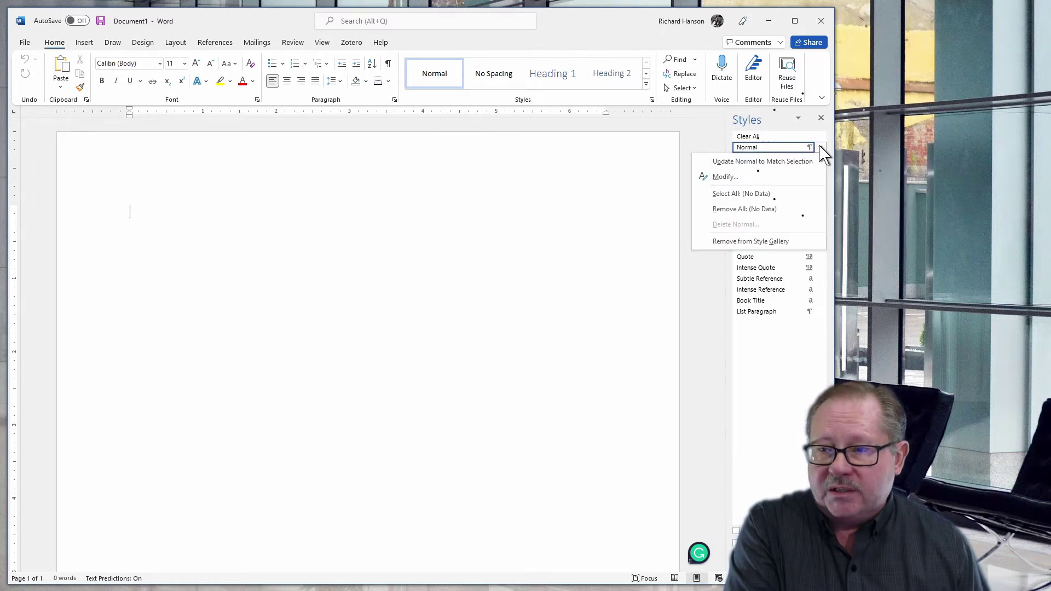
pyautogui.click(723, 176)
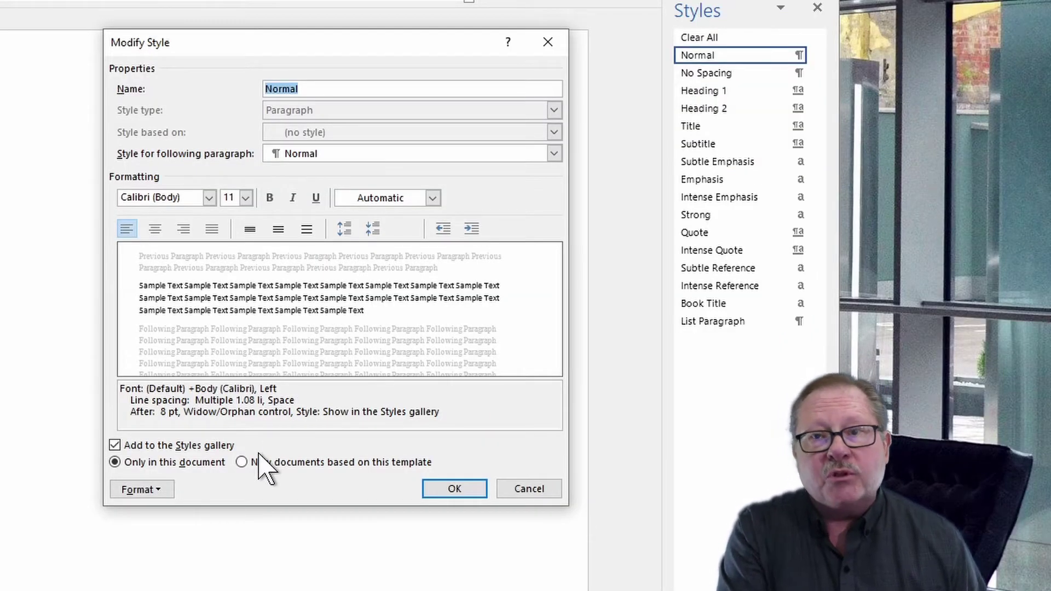
pyautogui.click(159, 489)
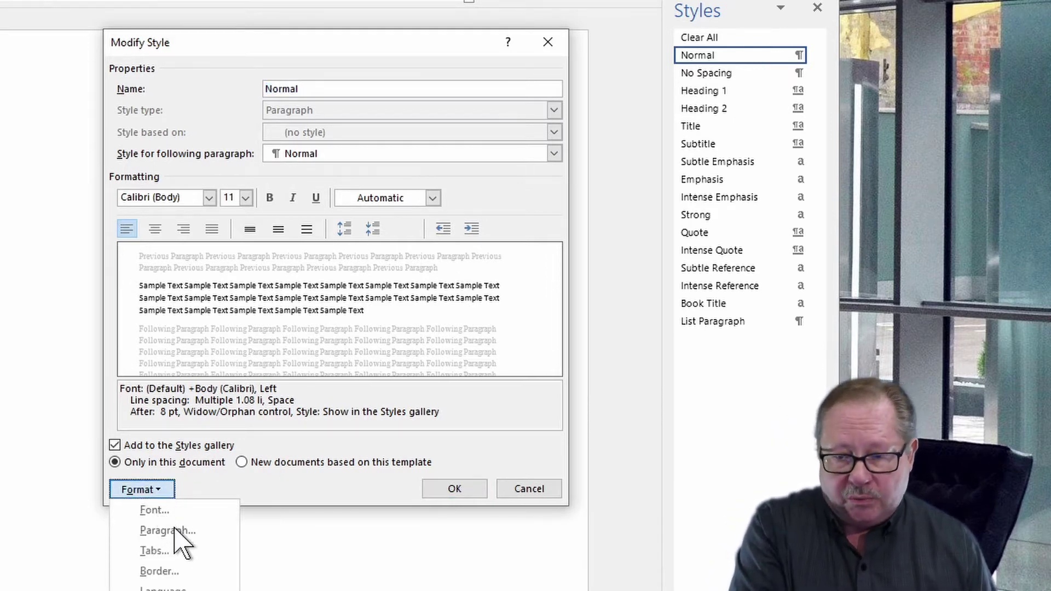
pyautogui.click(167, 530)
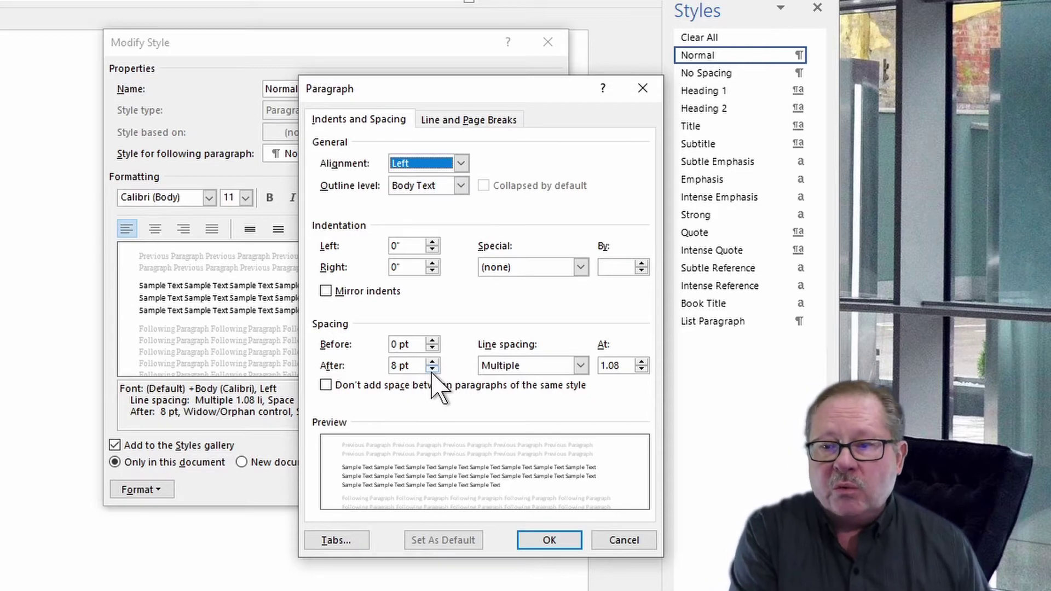
# Change Spacing After to 0 pt, Line spacing to Double, and Special to First line 0.5".
pyautogui.click(432, 369)
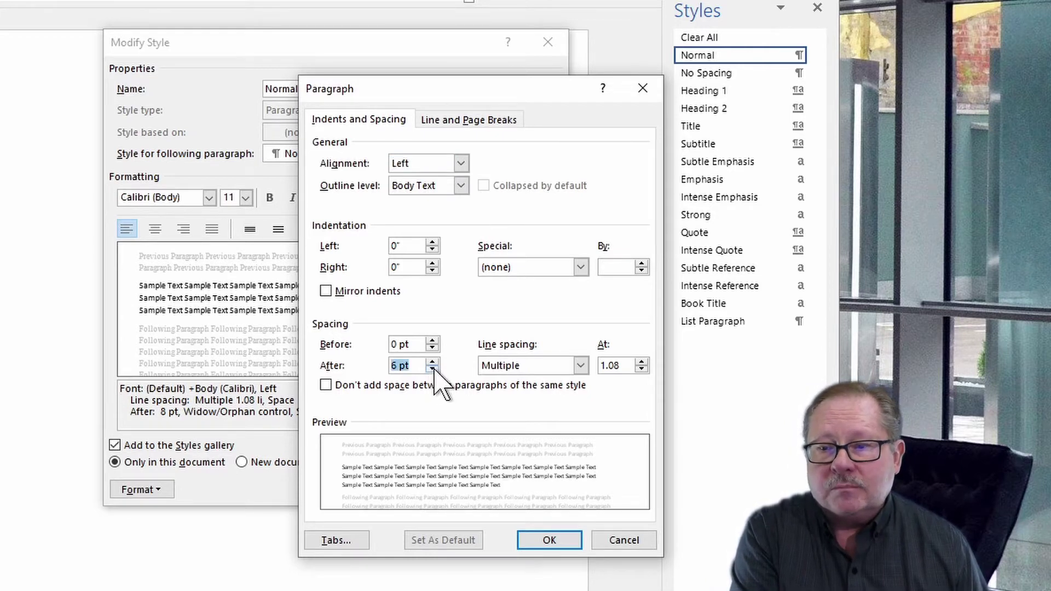
pyautogui.click(432, 371)
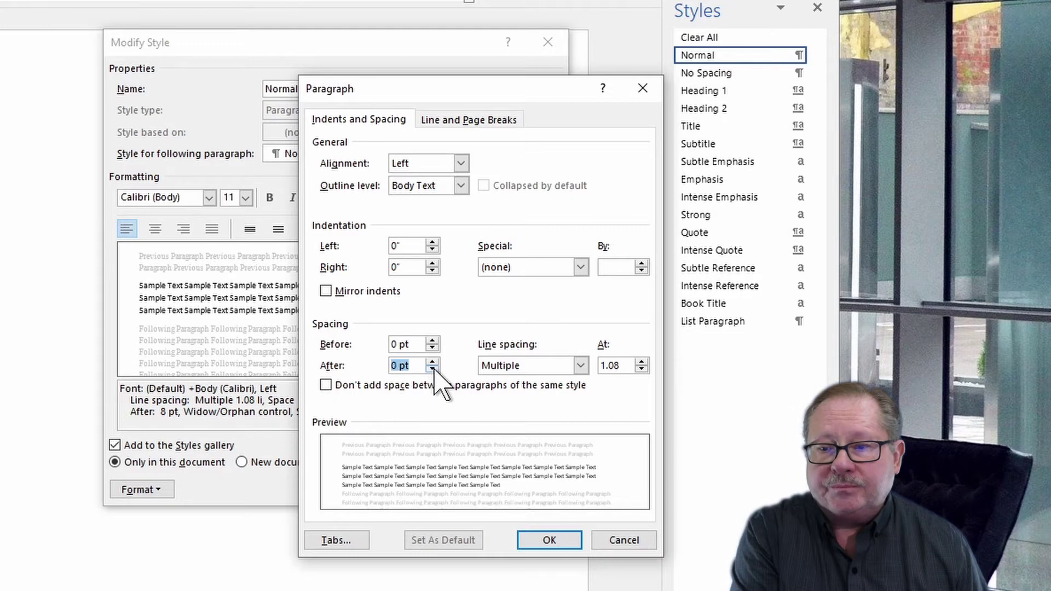
pyautogui.click(581, 366)
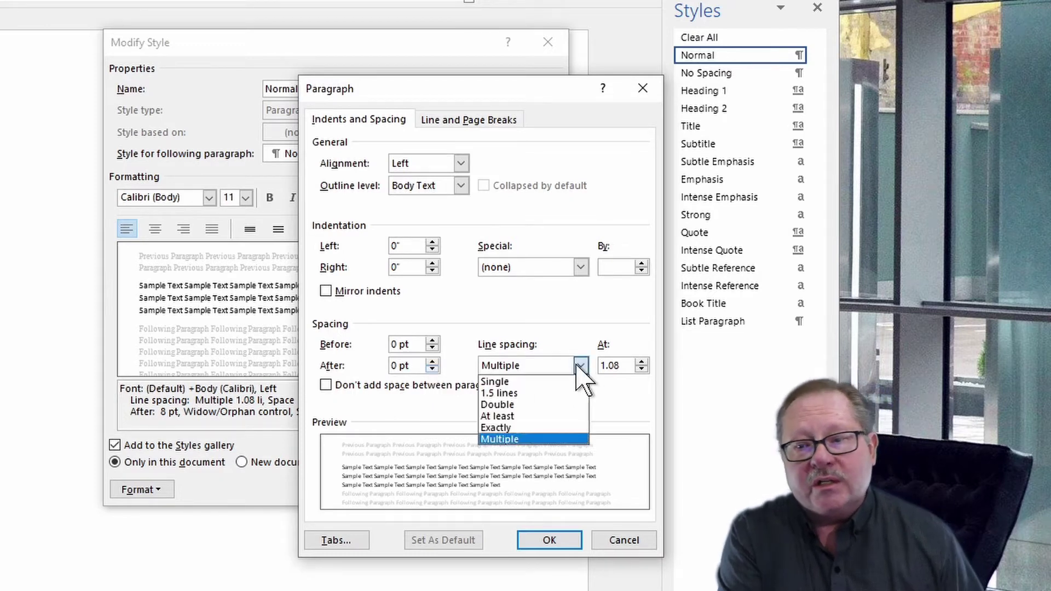
pyautogui.click(499, 405)
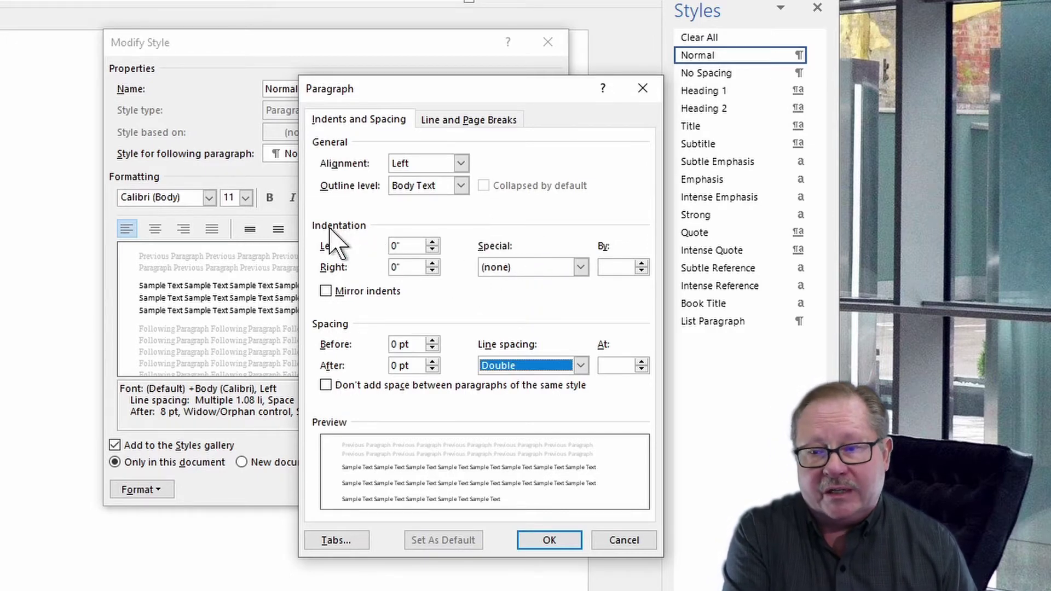
pyautogui.click(581, 268)
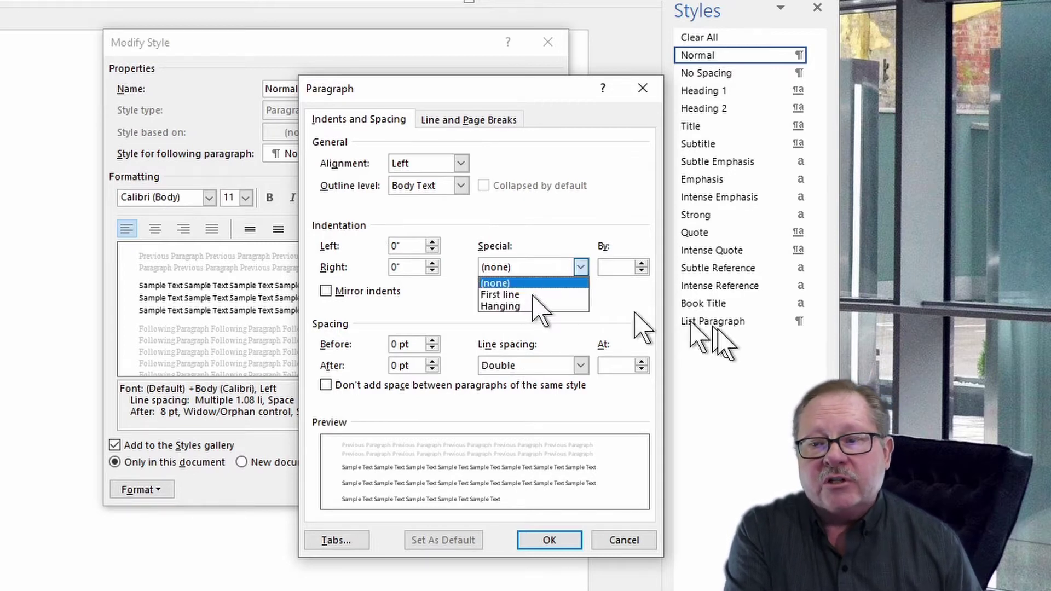
pyautogui.press('Down')
pyautogui.press('Return')
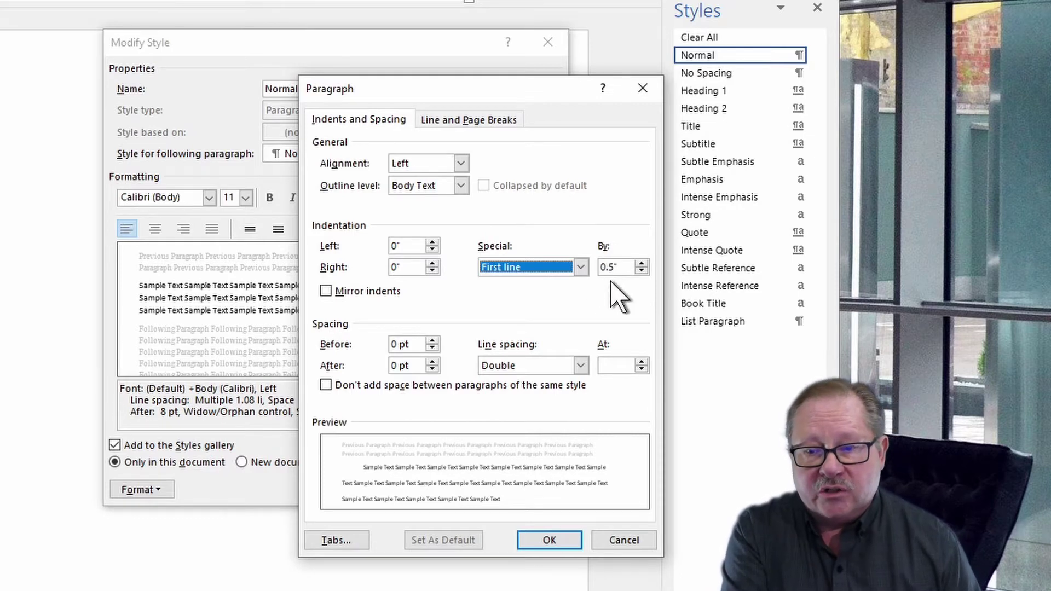
# Accept the double-spaced, 0.5" indent paragraph settings and reveal the Format options again.
pyautogui.click(549, 541)
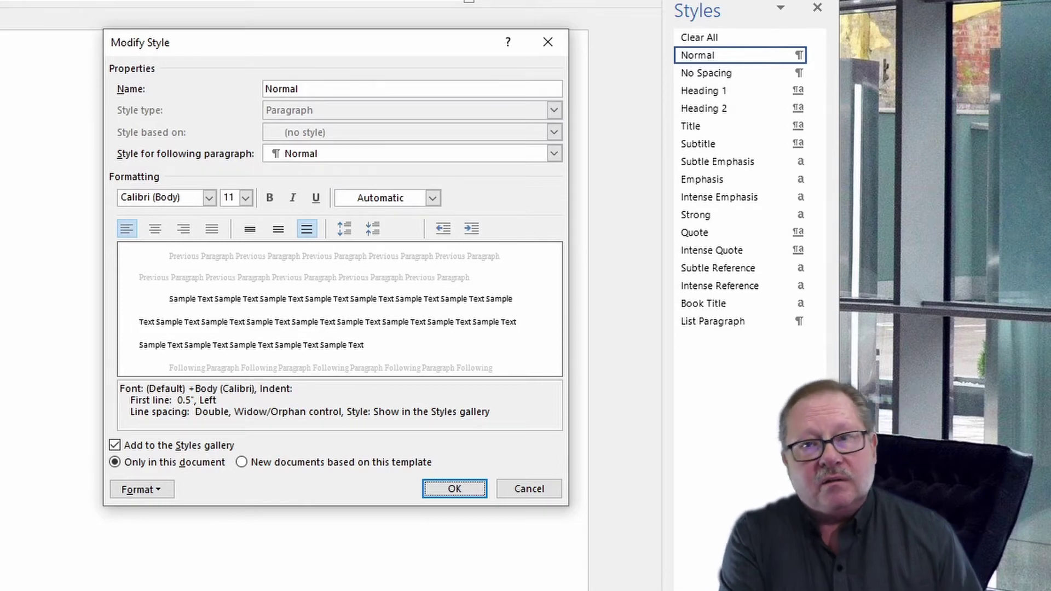
pyautogui.click(166, 491)
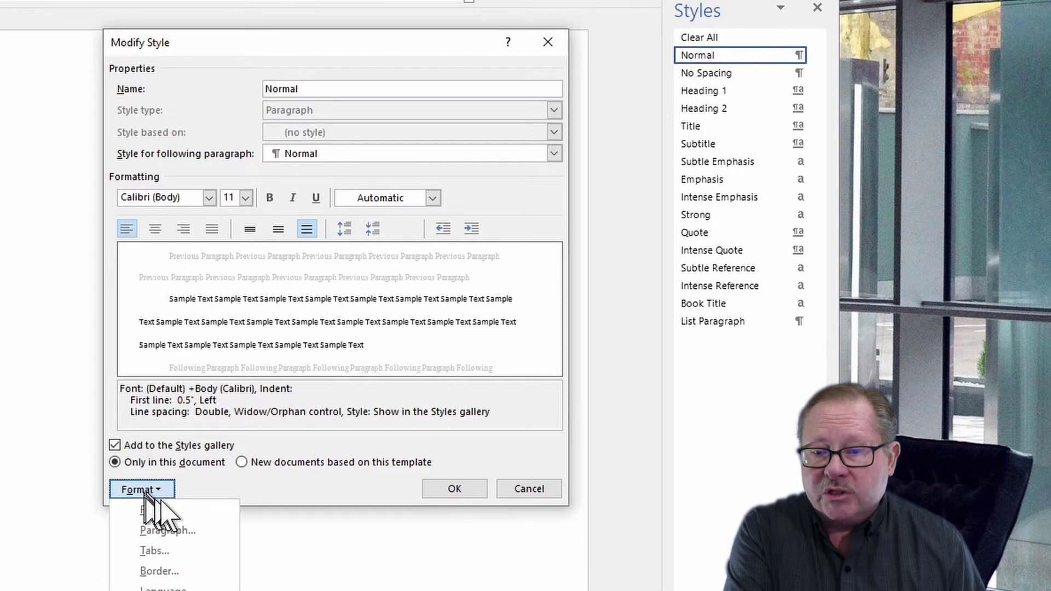
# Set the Normal style font to Times New Roman 12 pt and save the style.
pyautogui.click(146, 511)
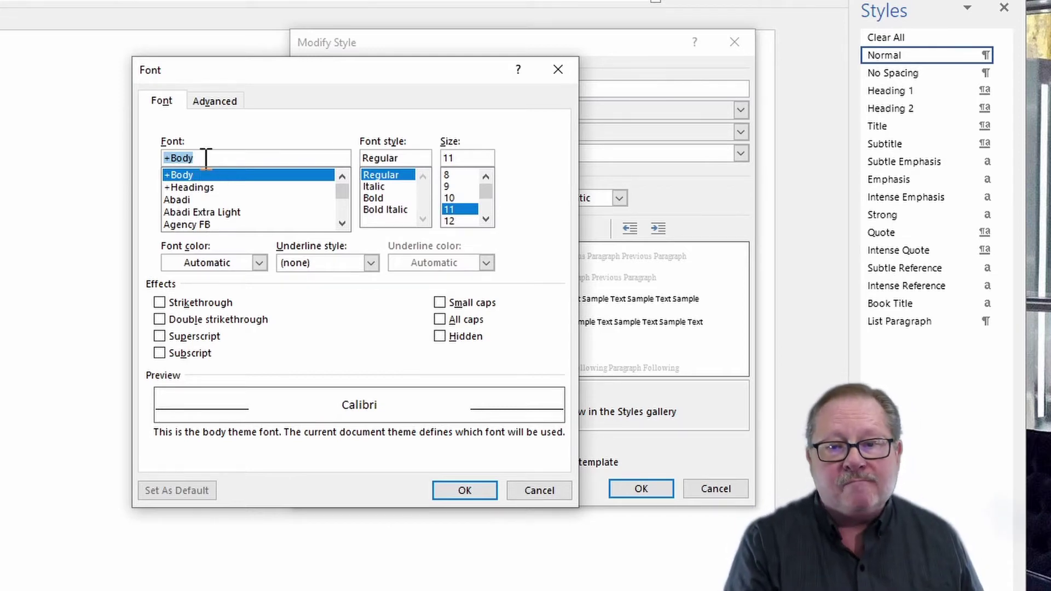
pyautogui.write('times new roman')
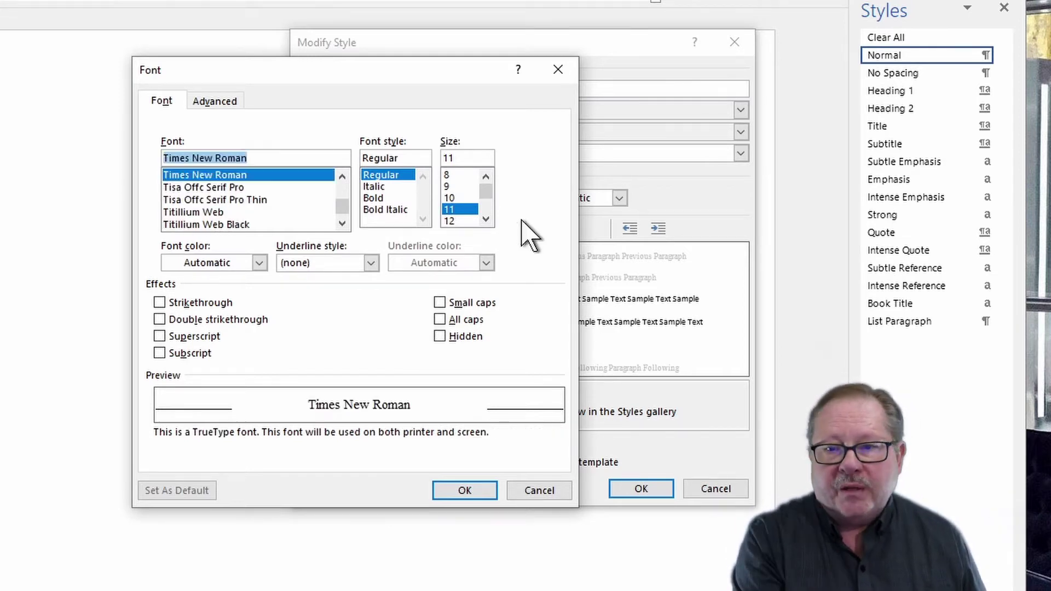
pyautogui.click(461, 221)
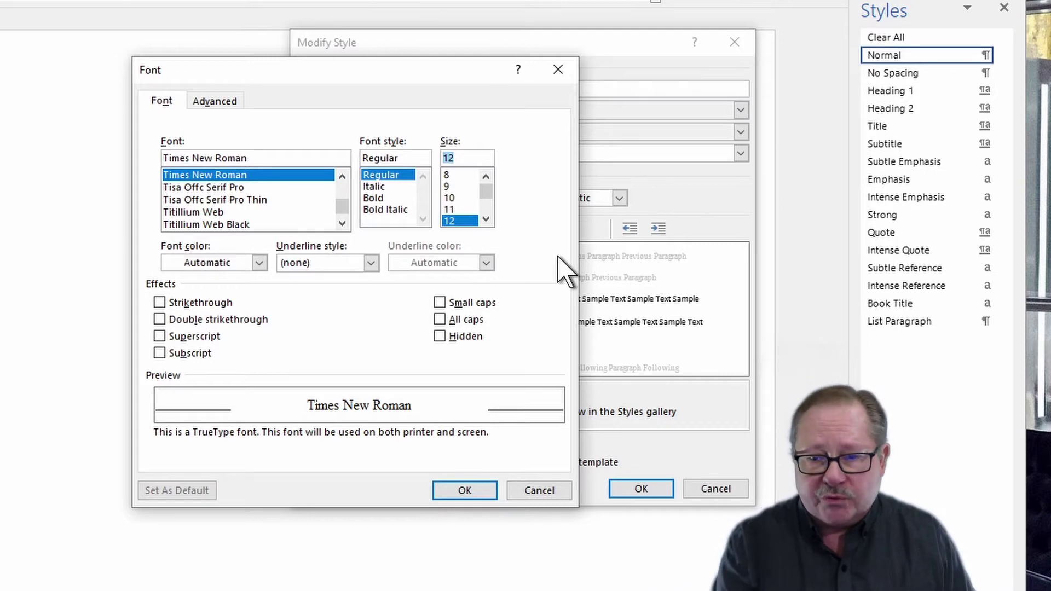
pyautogui.click(466, 490)
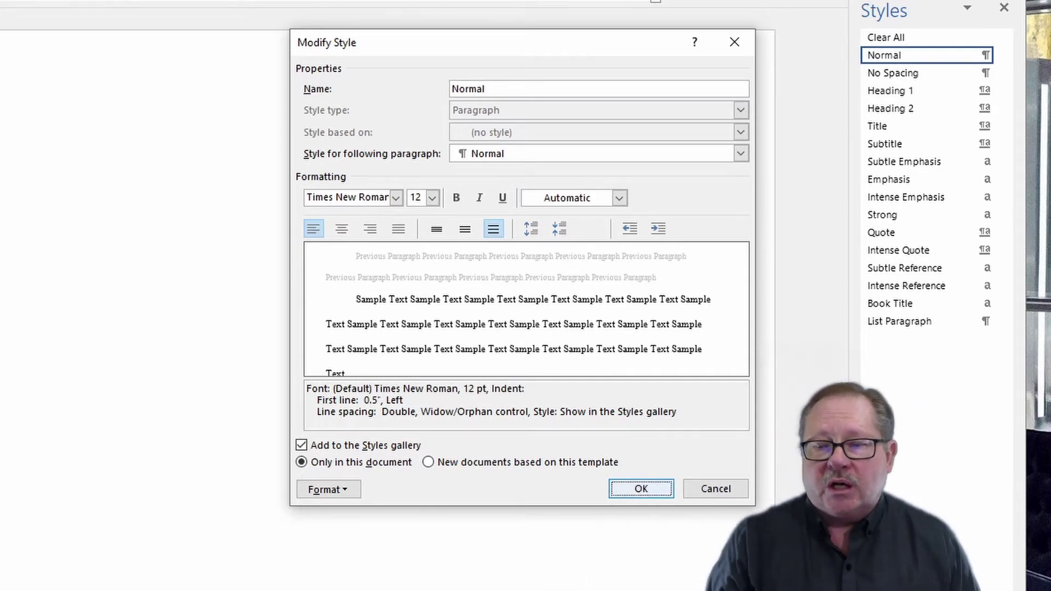
pyautogui.press('Return')
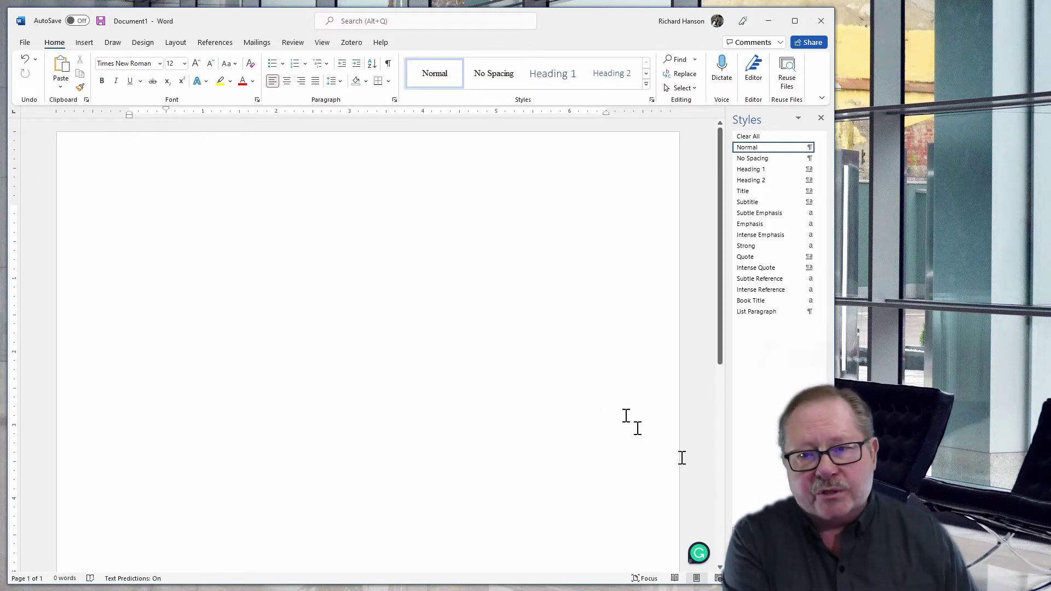
# Insert a Plain Number 3 page number at the top right of the header.
pyautogui.click(85, 43)
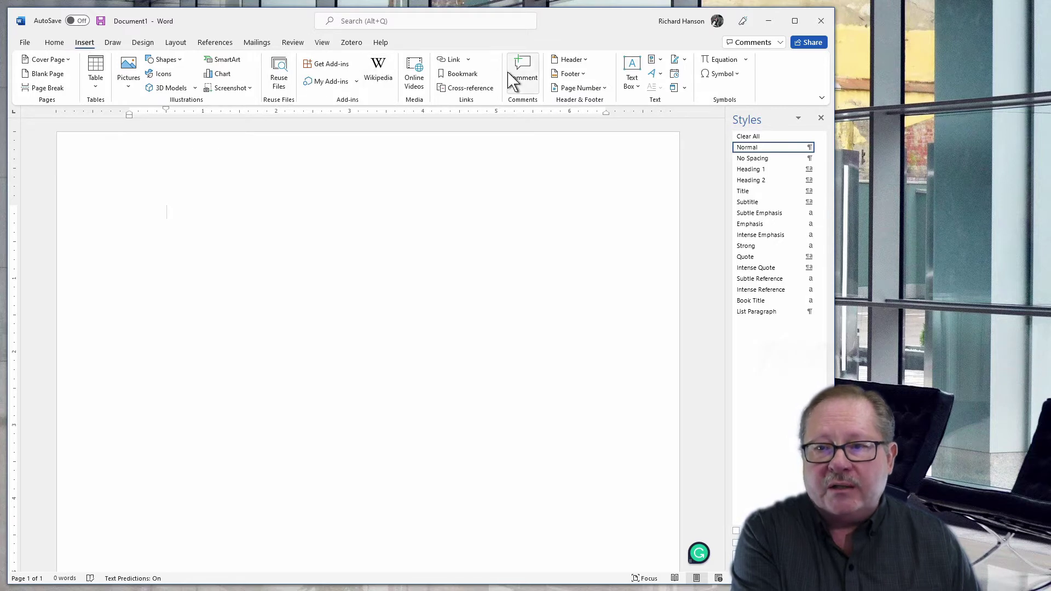
pyautogui.click(594, 91)
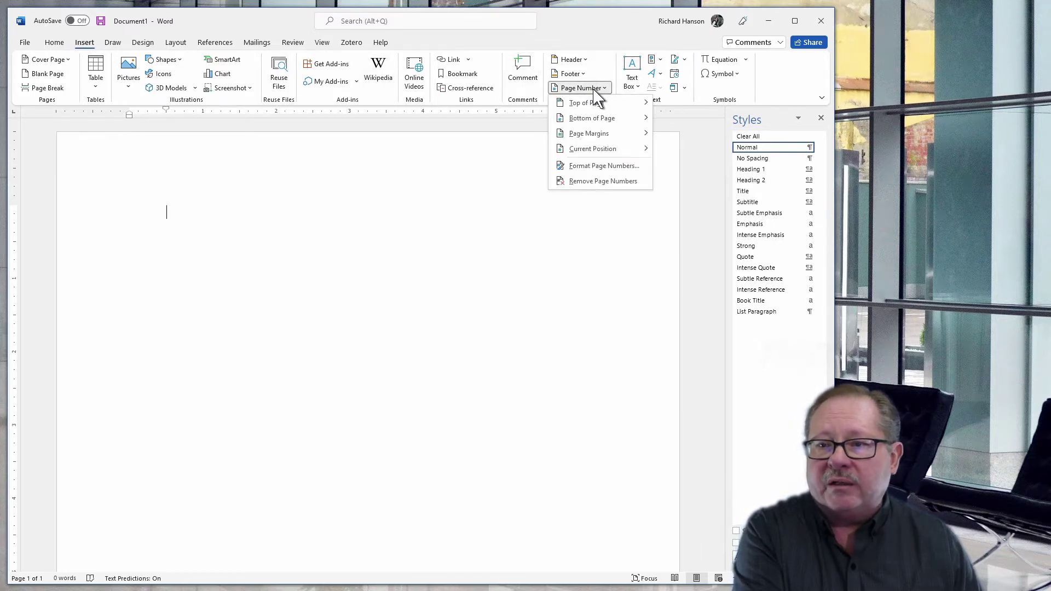
pyautogui.moveTo(592, 104)
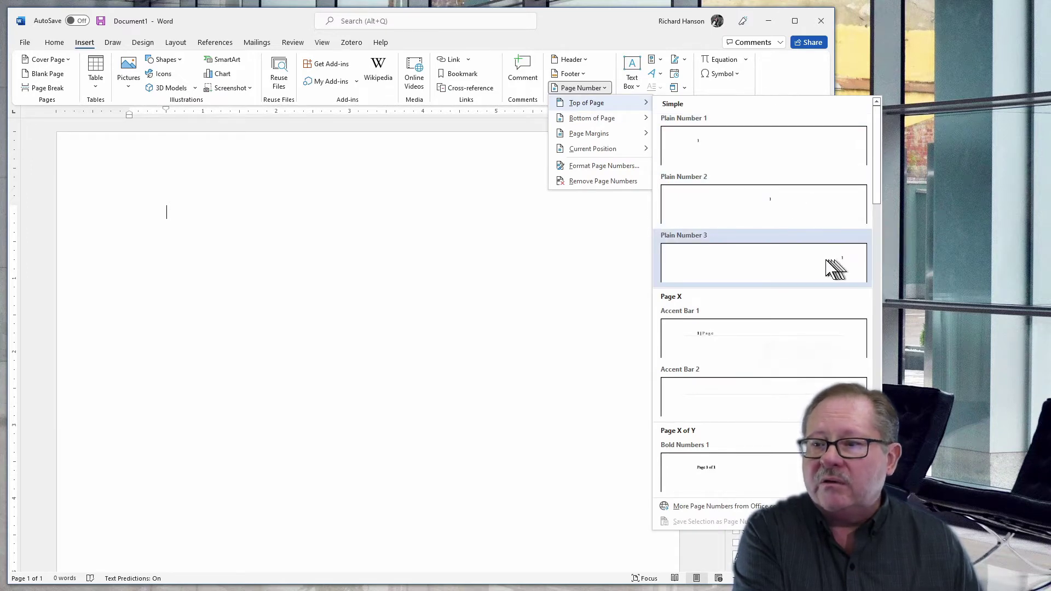
pyautogui.click(827, 262)
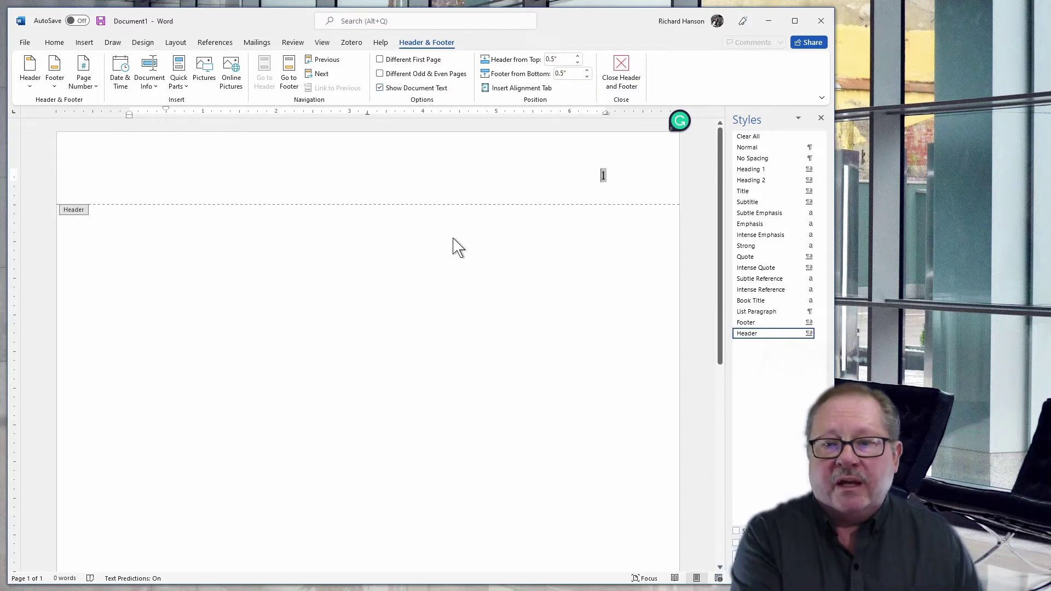
# Leave the header and centre the first paragraph of the document body.
pyautogui.doubleClick(408, 266)
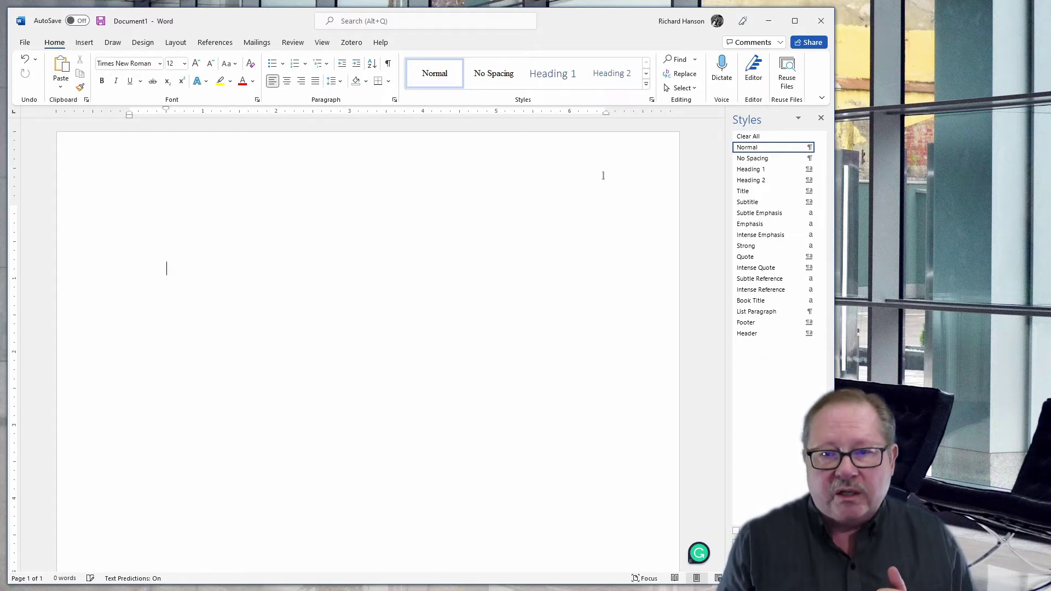
pyautogui.hotkey('ctrl', 'z')
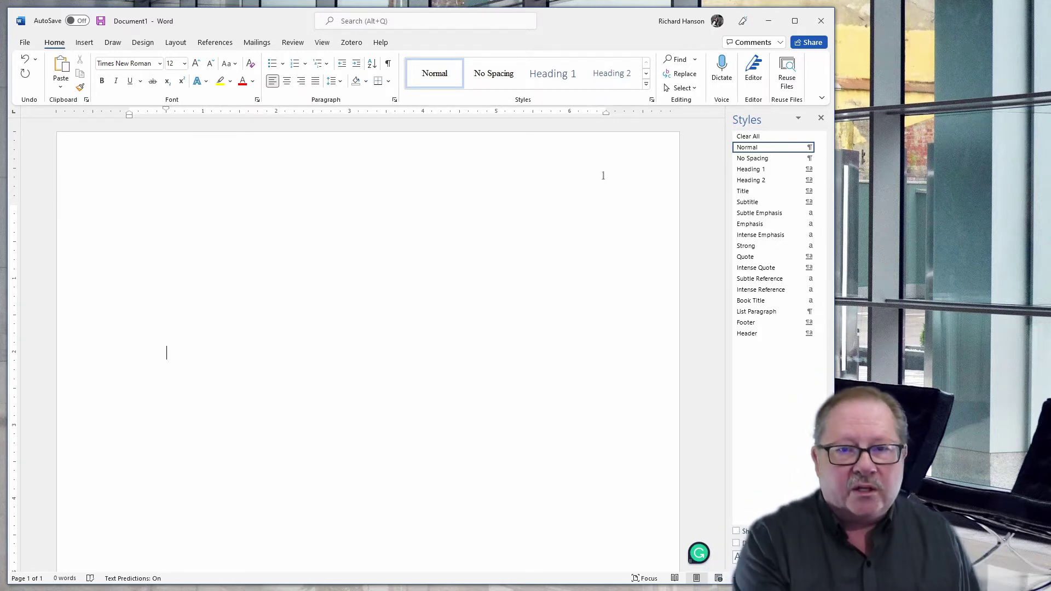
pyautogui.click(287, 82)
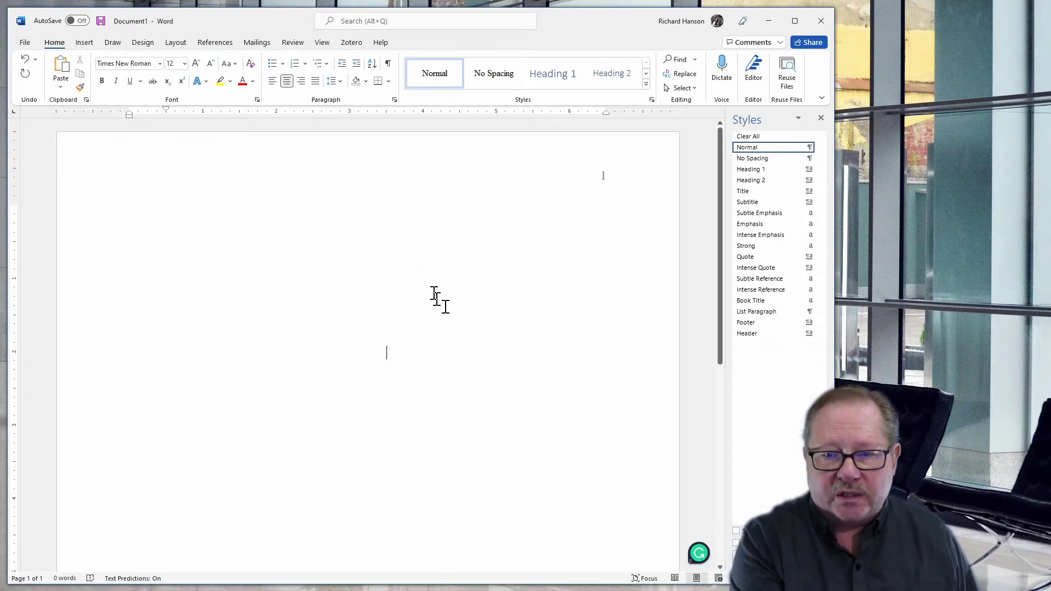
pyautogui.scroll(-5, 444, 307)
pyautogui.scroll(-1, 447, 310)
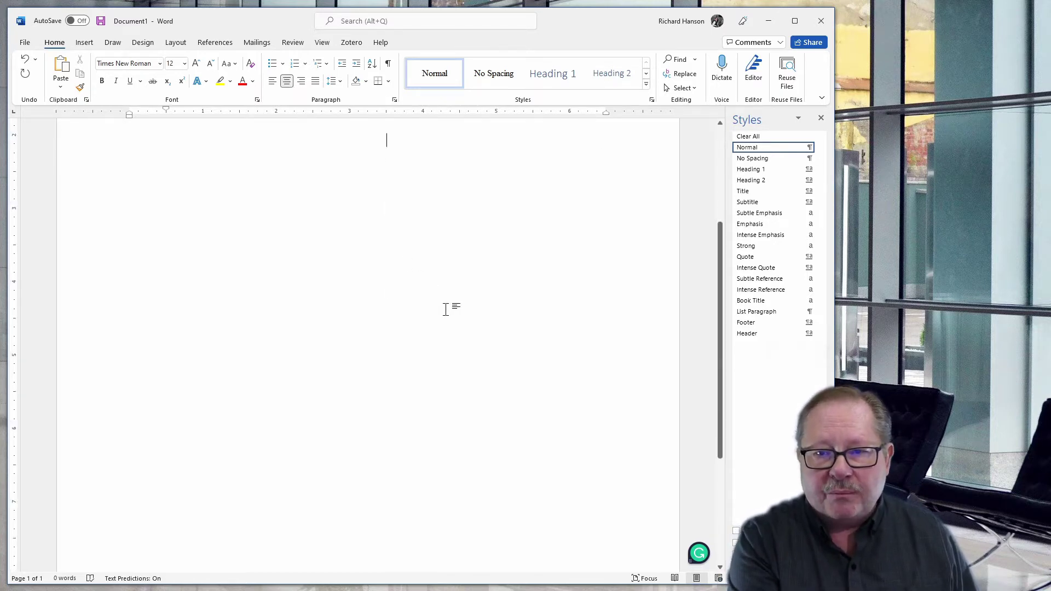
pyautogui.scroll(-1, 447, 310)
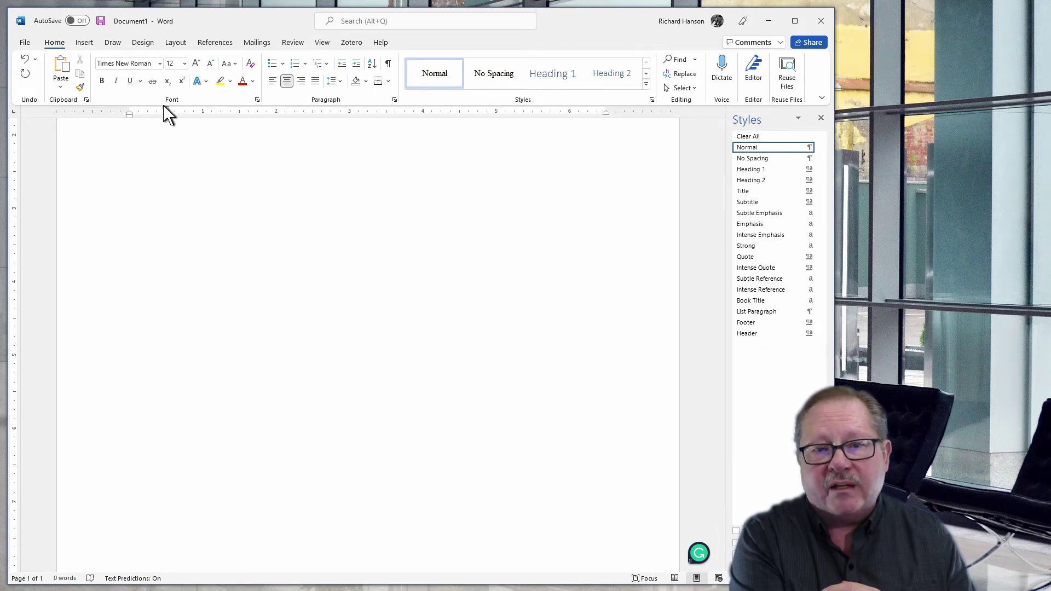
# Remove the first-line indent and type centred lines: Title, author's name, Course Number and Name, Date.
pyautogui.moveTo(167, 110); pyautogui.dragTo(131, 111)
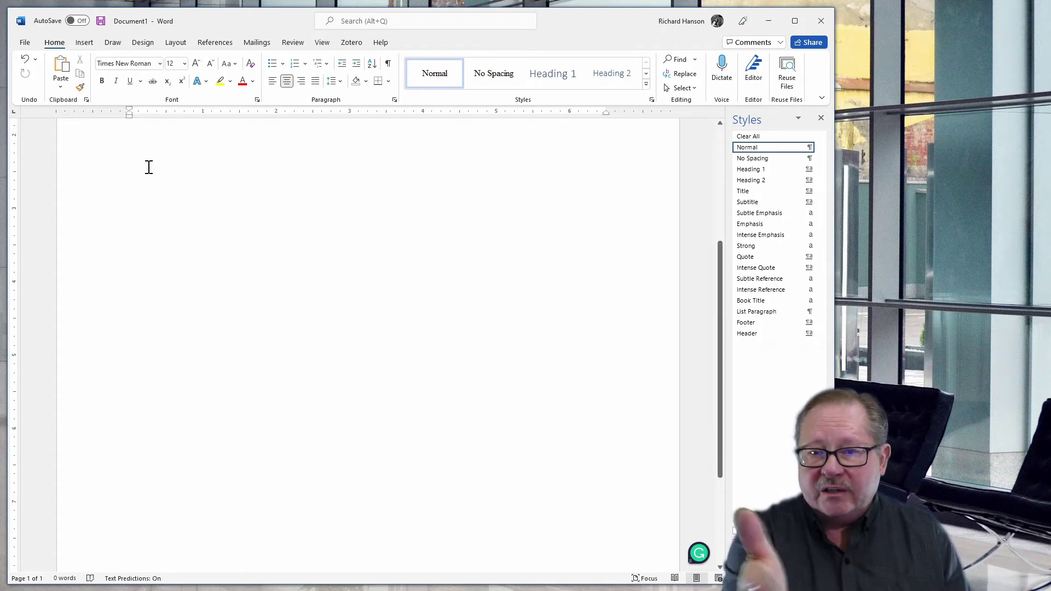
pyautogui.write('T')
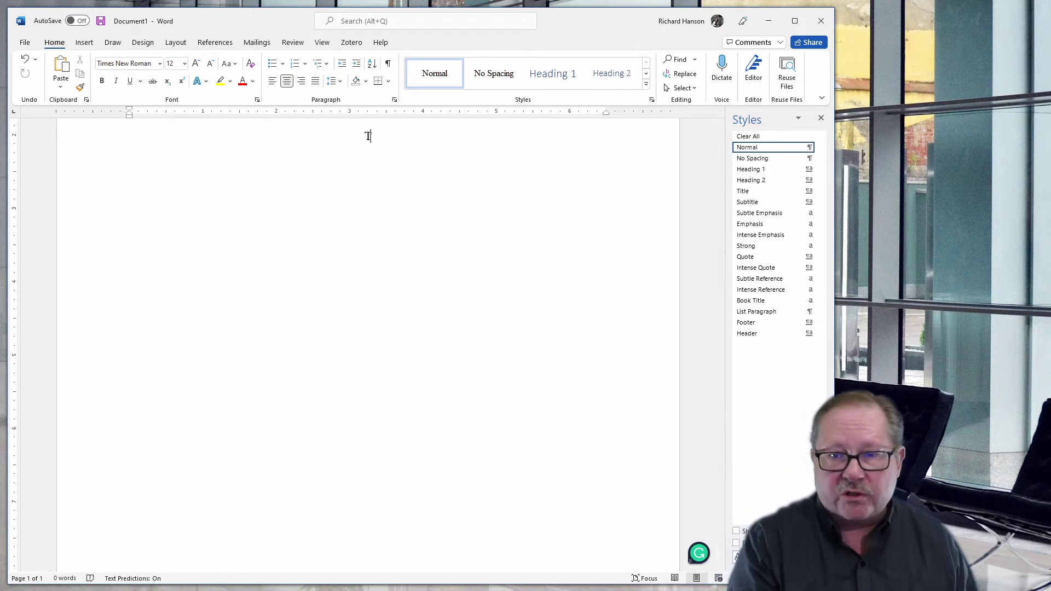
pyautogui.write('itle')
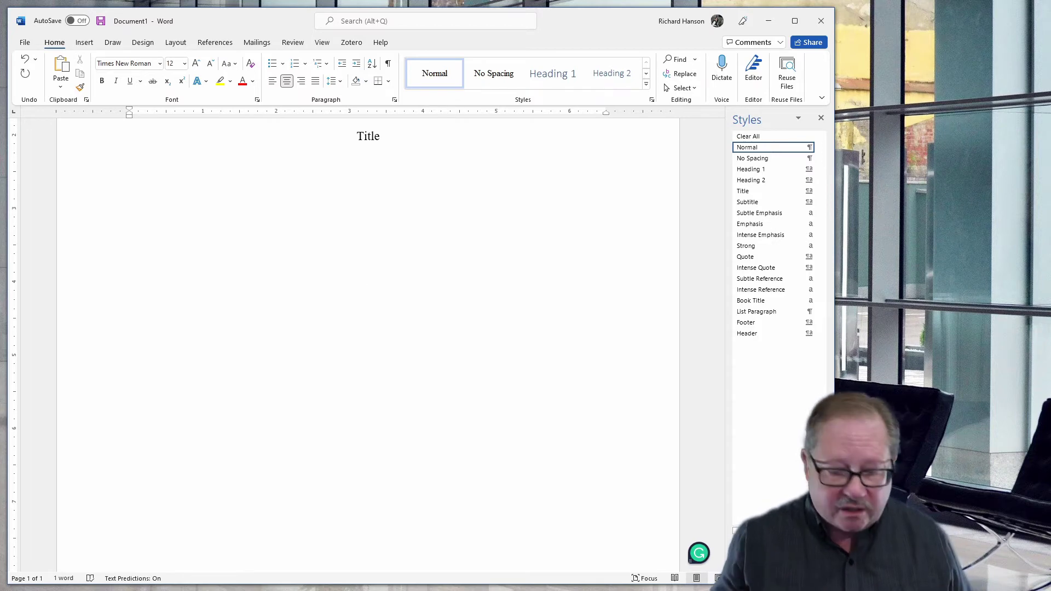
pyautogui.write('Richard D')
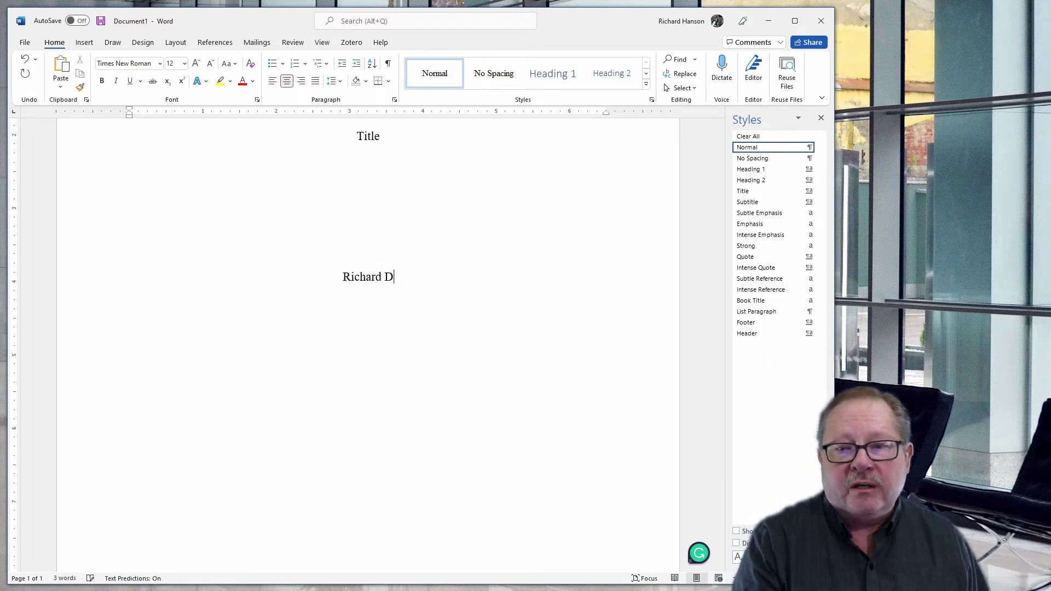
pyautogui.write('. Hanson')
pyautogui.press('Return')
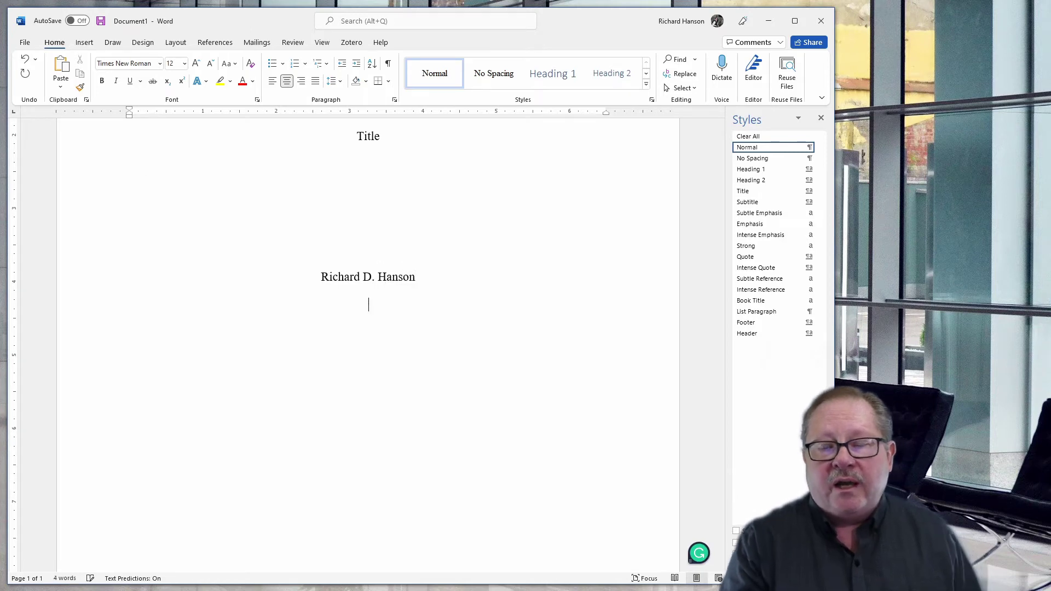
pyautogui.write('Co')
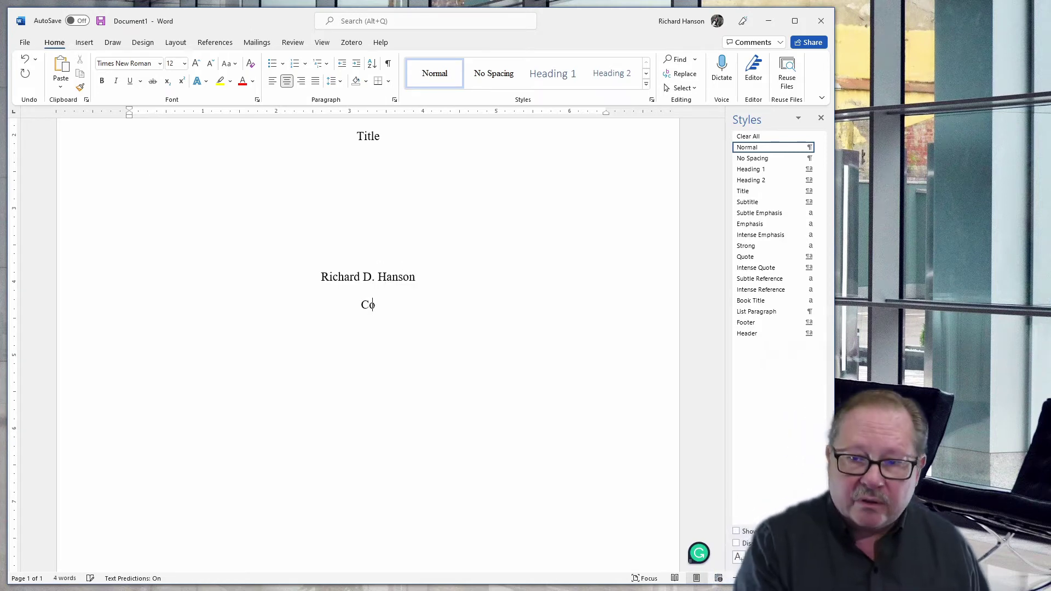
pyautogui.write('urse Number ')
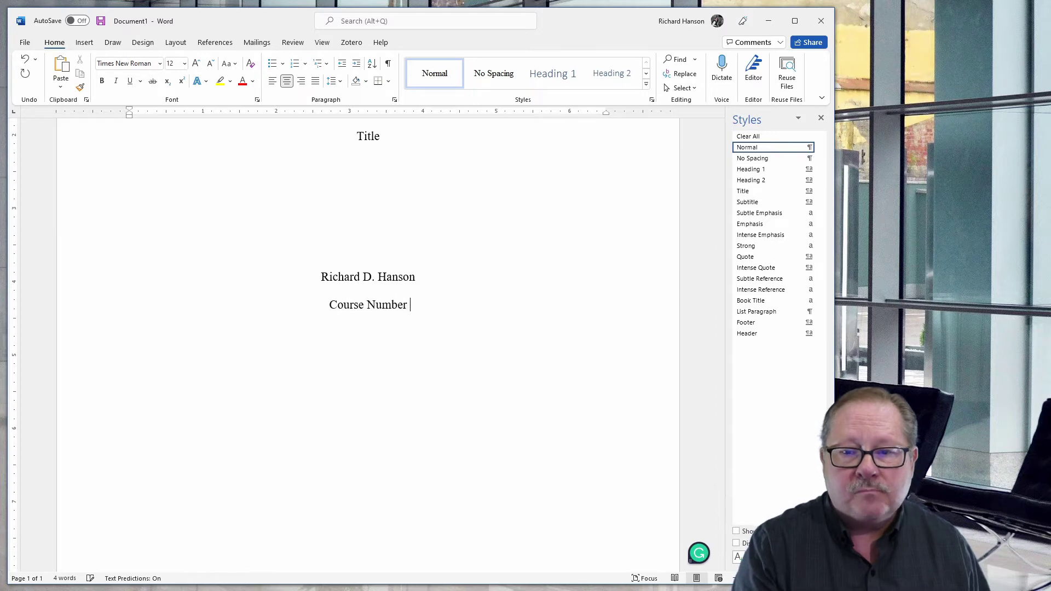
pyautogui.write('and Name ')
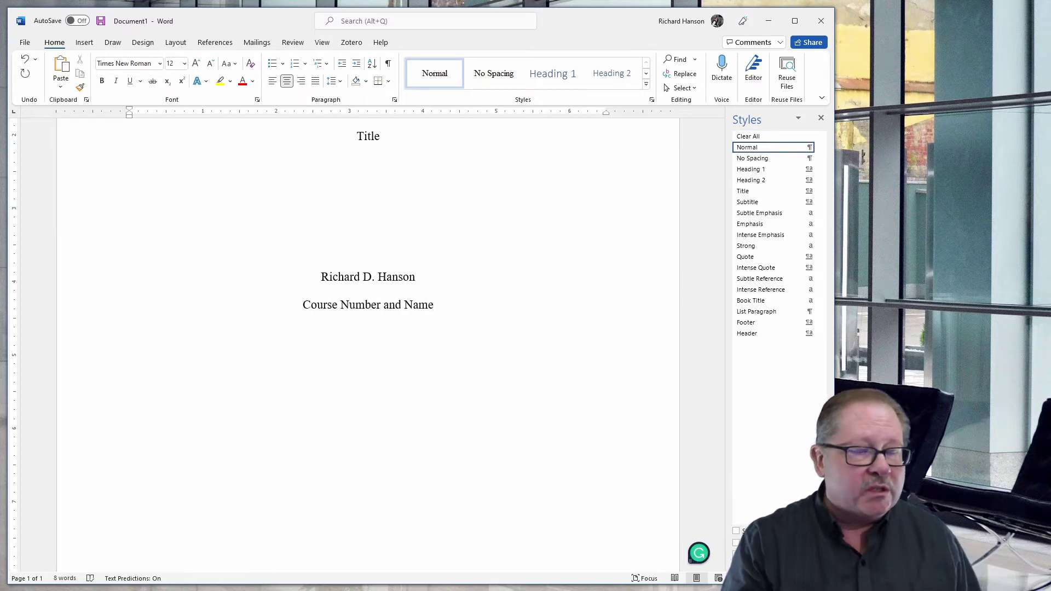
pyautogui.write('Date')
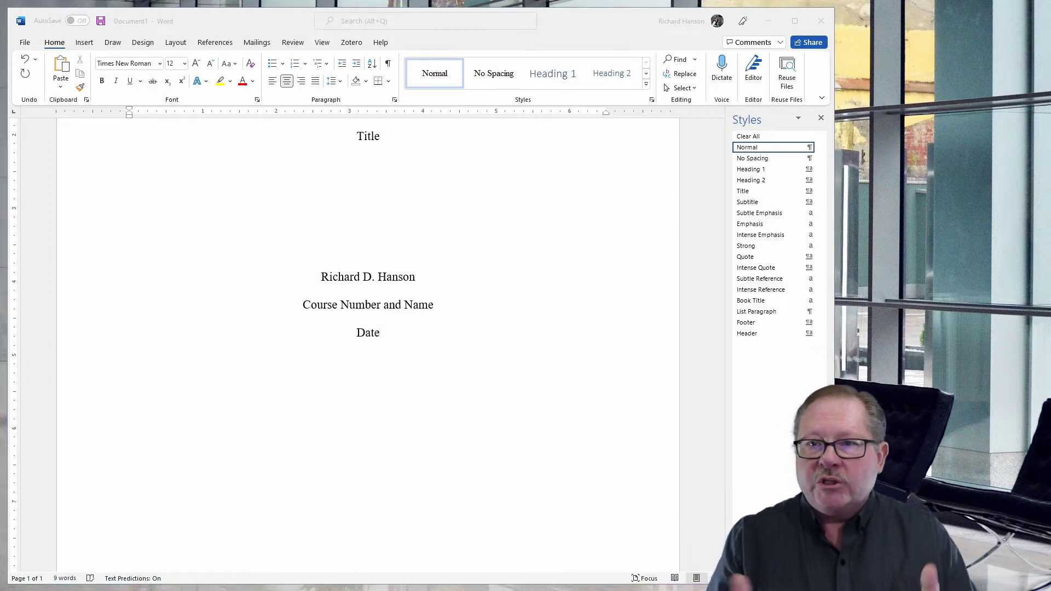
pyautogui.scroll(-3, 504, 269)
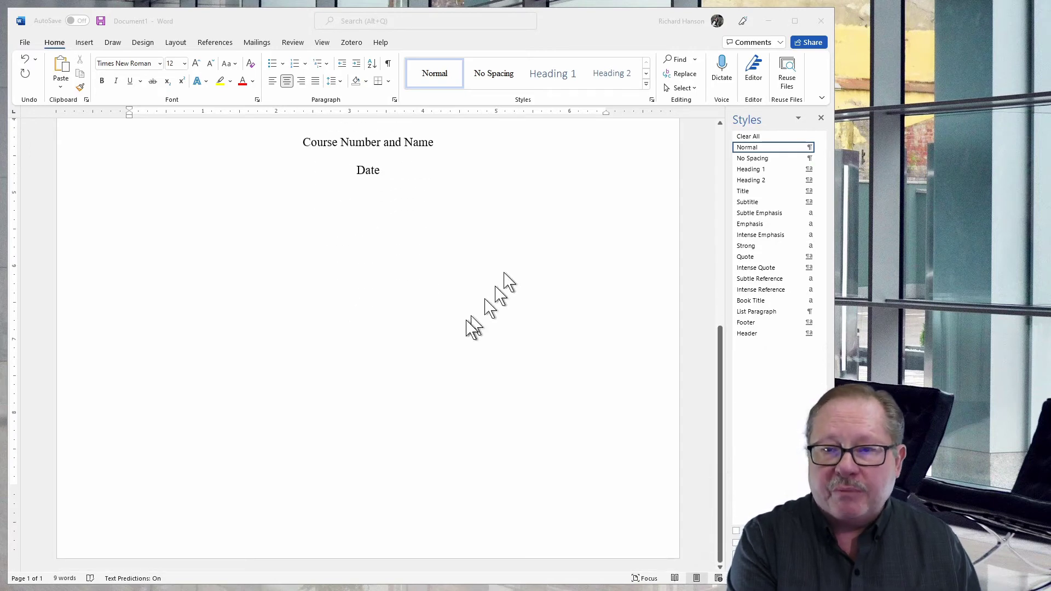
pyautogui.click(372, 193)
# Add an empty line after Date and insert a page break to begin page 2.
pyautogui.press('Return')
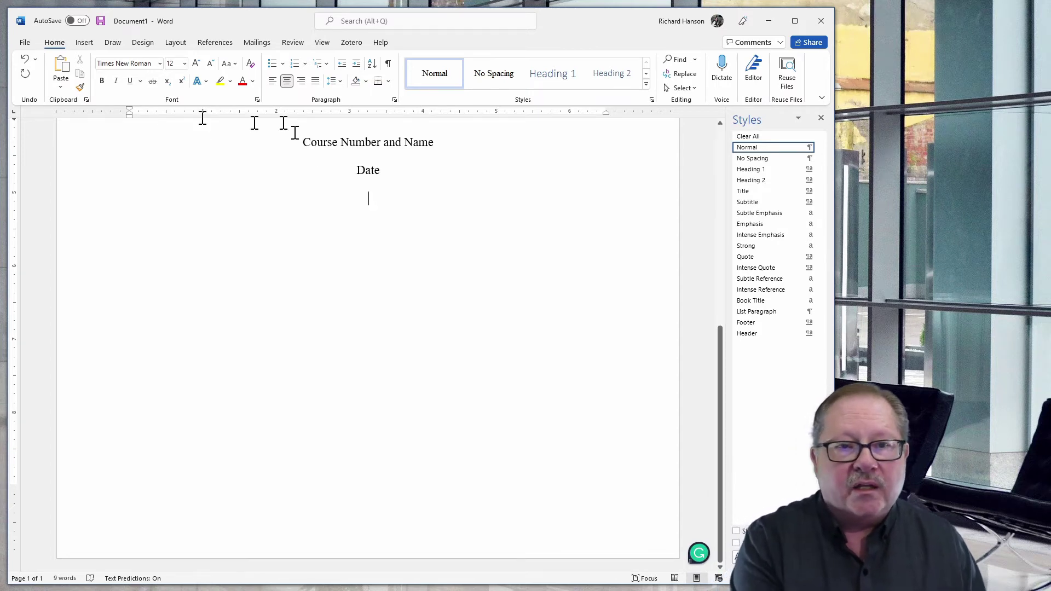
pyautogui.click(85, 43)
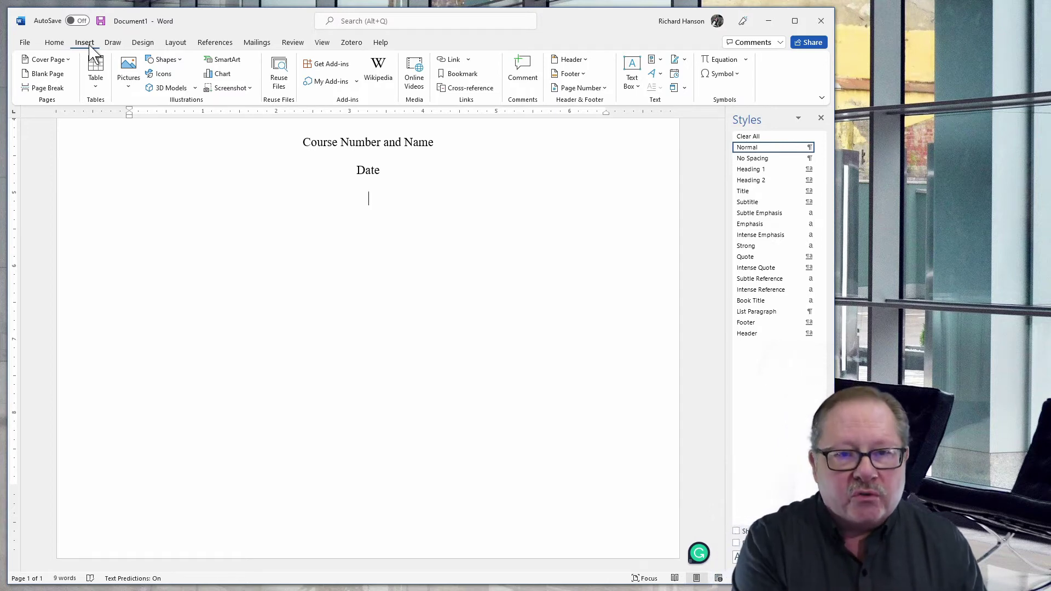
pyautogui.click(47, 88)
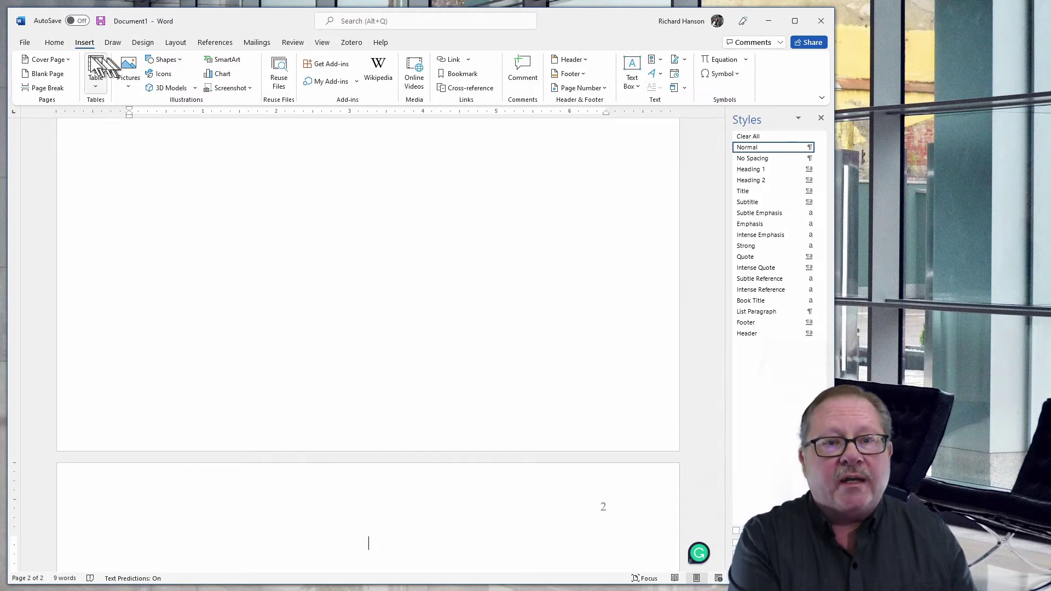
# Left-align page 2 and drag the first-line indent marker to about 0.5".
pyautogui.click(54, 43)
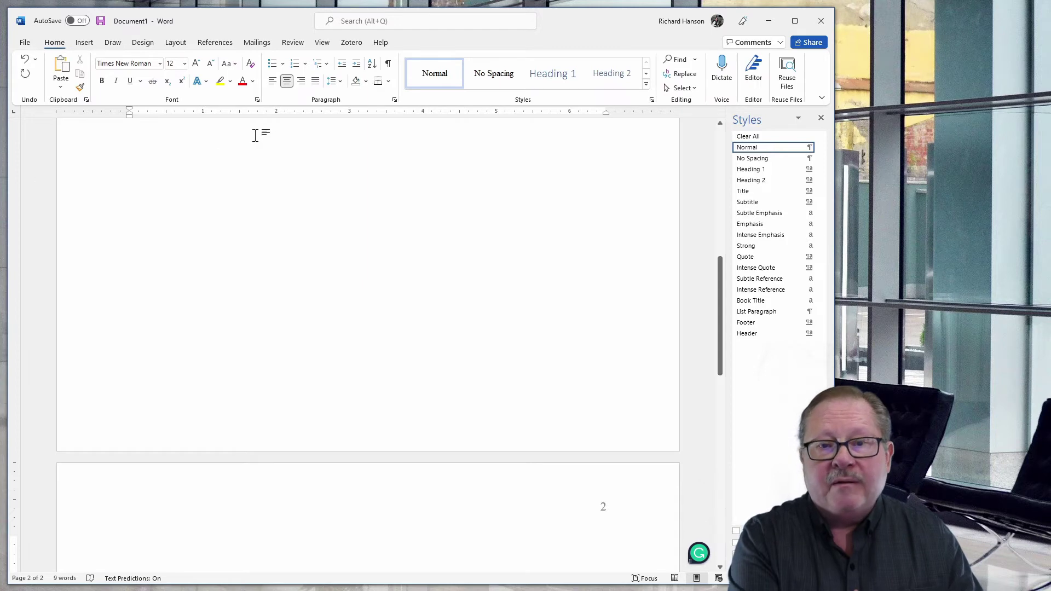
pyautogui.click(272, 82)
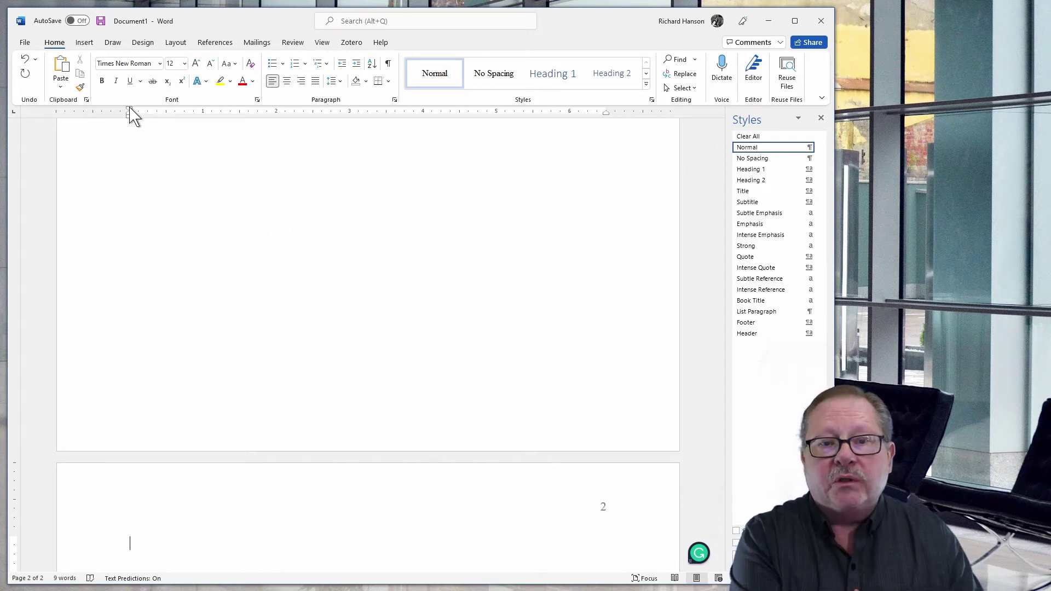
pyautogui.moveTo(130, 113); pyautogui.dragTo(166, 112)
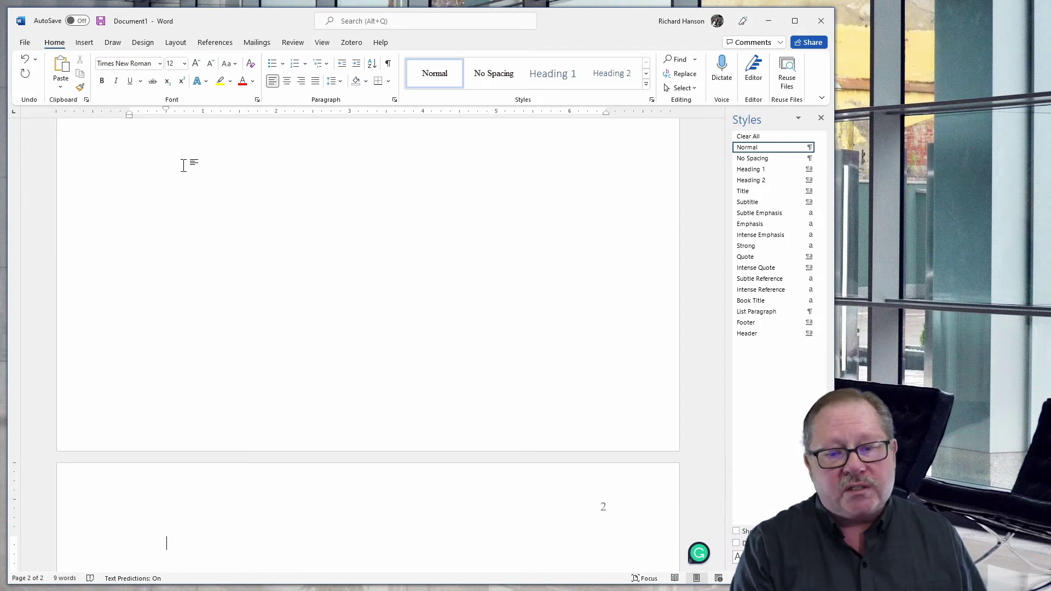
# Type the sentence "Citing a source" and attach footnote 1 reading "Reference information.".
pyautogui.write('Citing a')
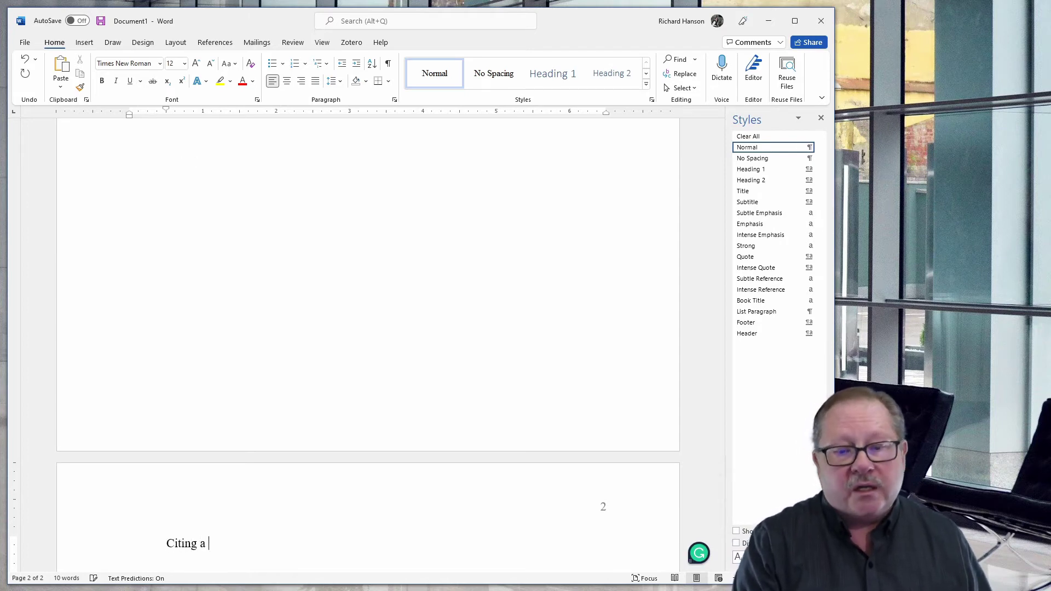
pyautogui.write(' soure.')
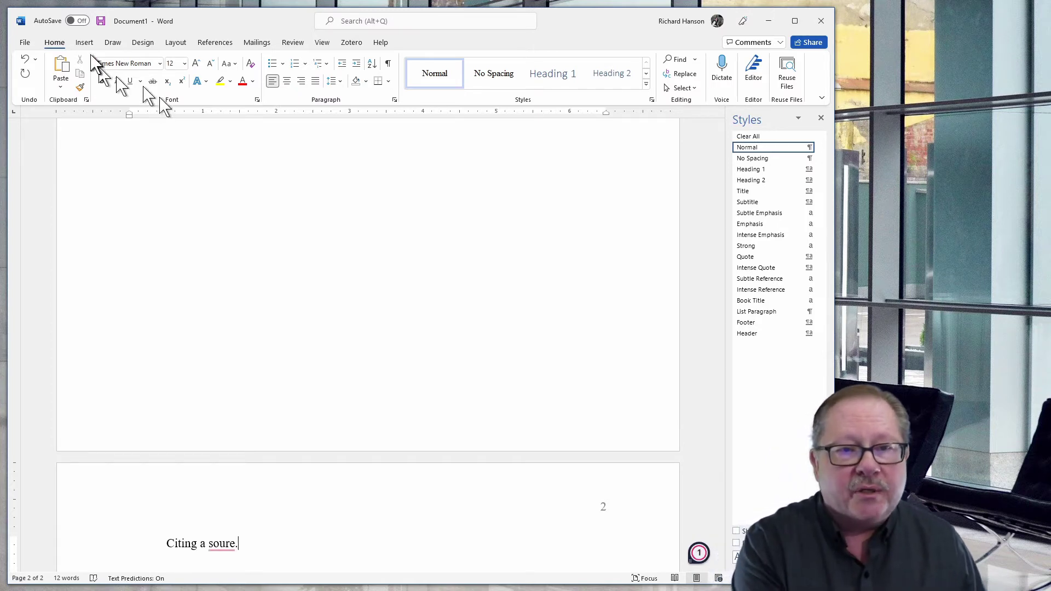
pyautogui.click(217, 43)
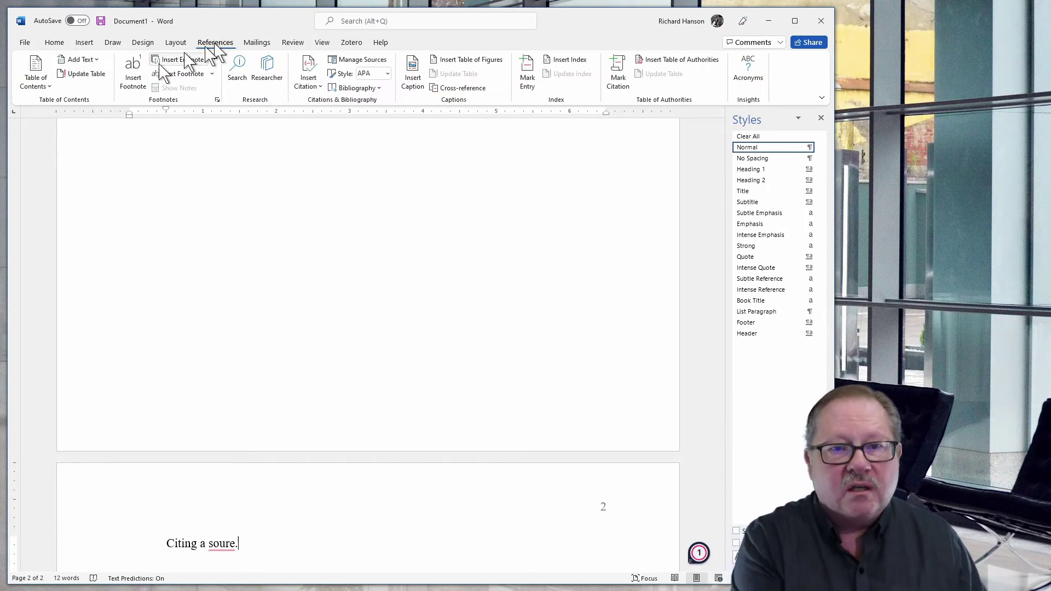
pyautogui.click(133, 70)
pyautogui.scroll(10, 208, 168)
pyautogui.scroll(-10, 250, 257)
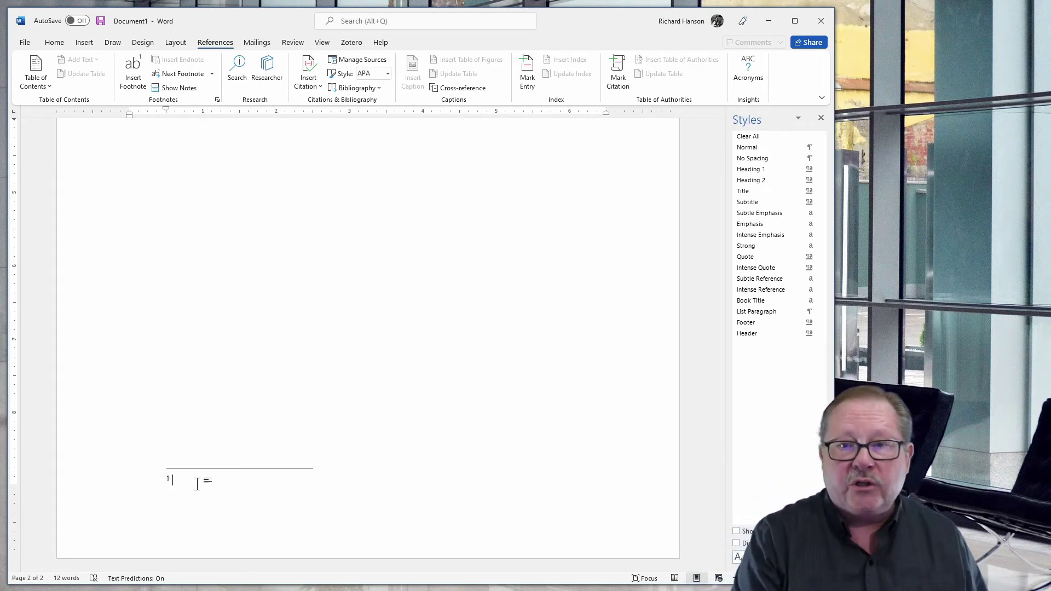
pyautogui.write('Reference')
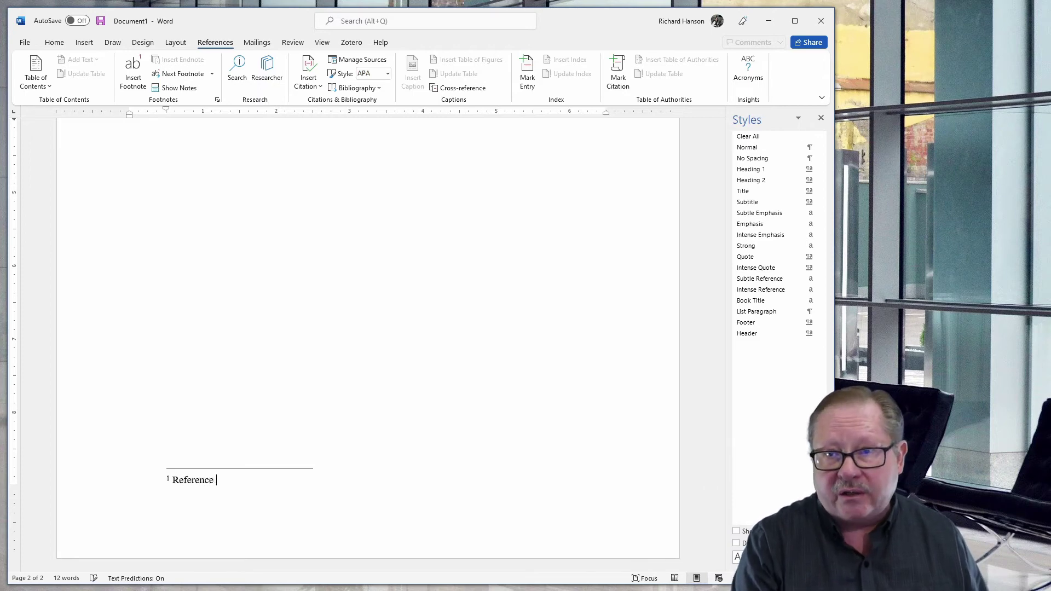
pyautogui.write(' information.')
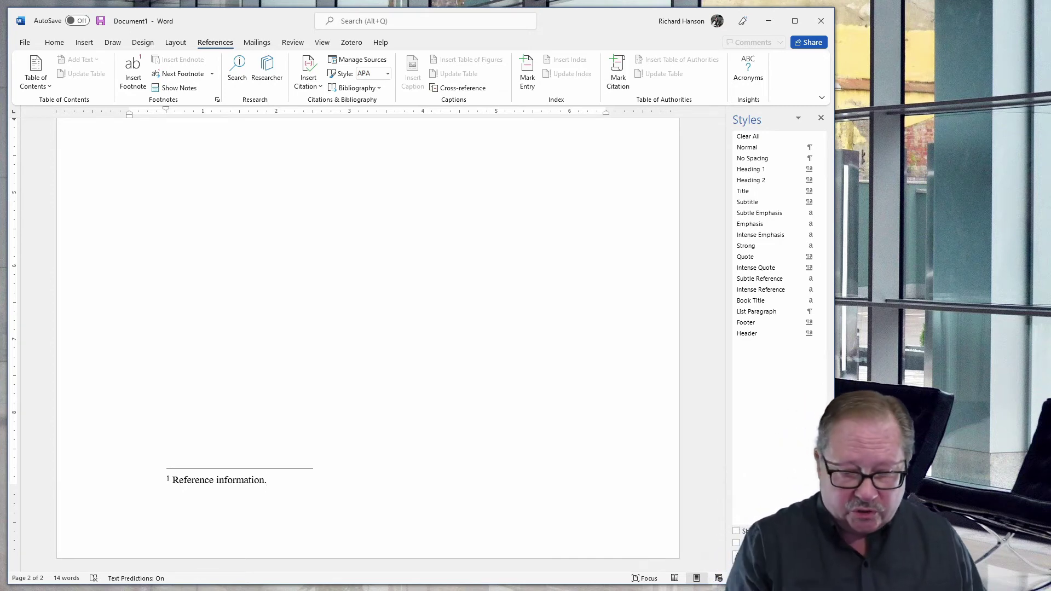
pyautogui.click(331, 316)
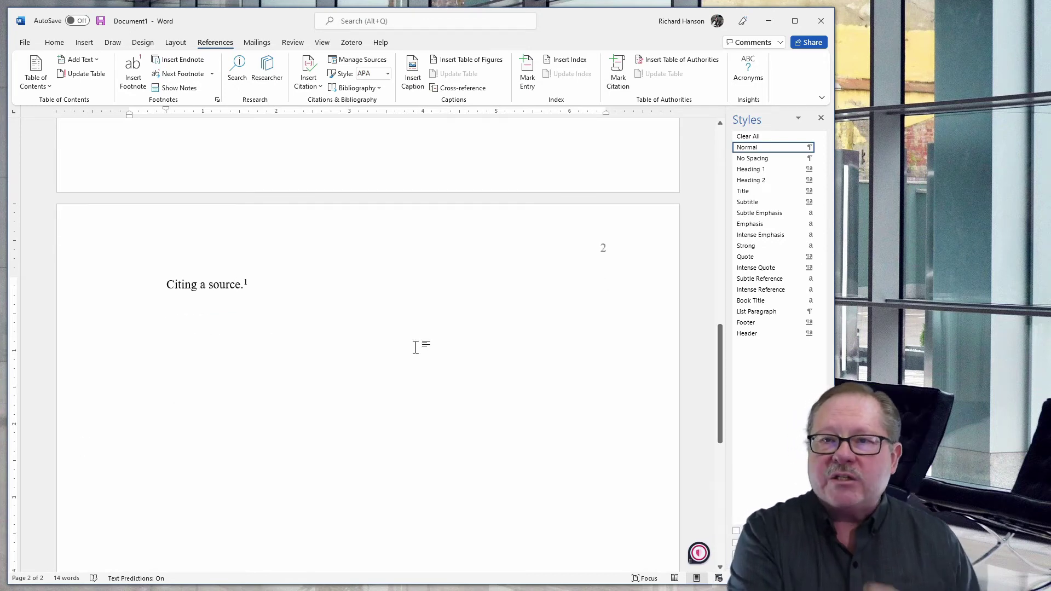
# Insert a page break on a new line after the footnoted sentence to begin page 3.
pyautogui.scroll(-5, 416, 347)
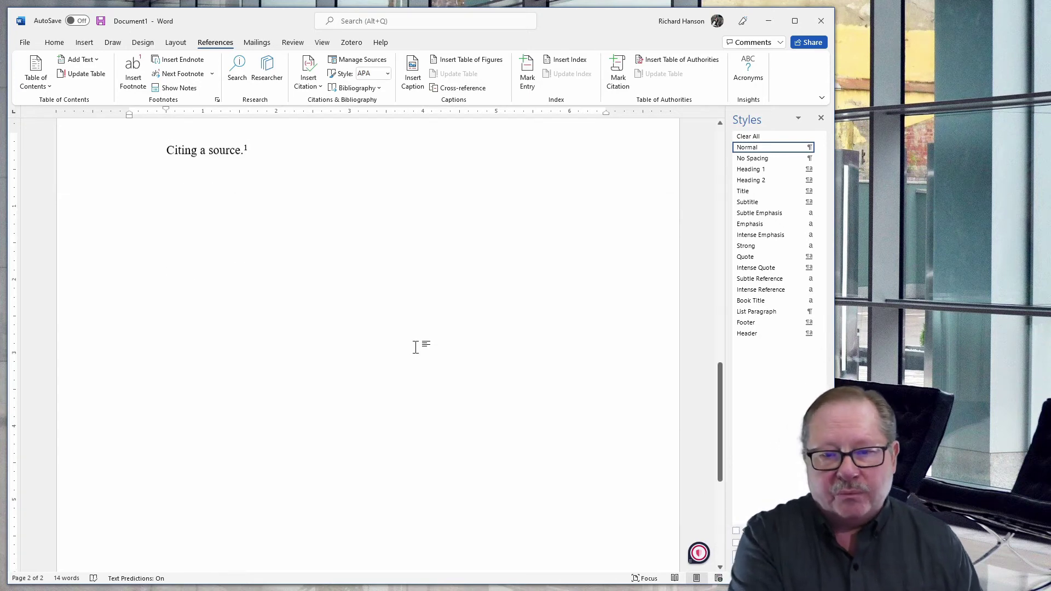
pyautogui.scroll(2, 323, 218)
pyautogui.click(268, 214)
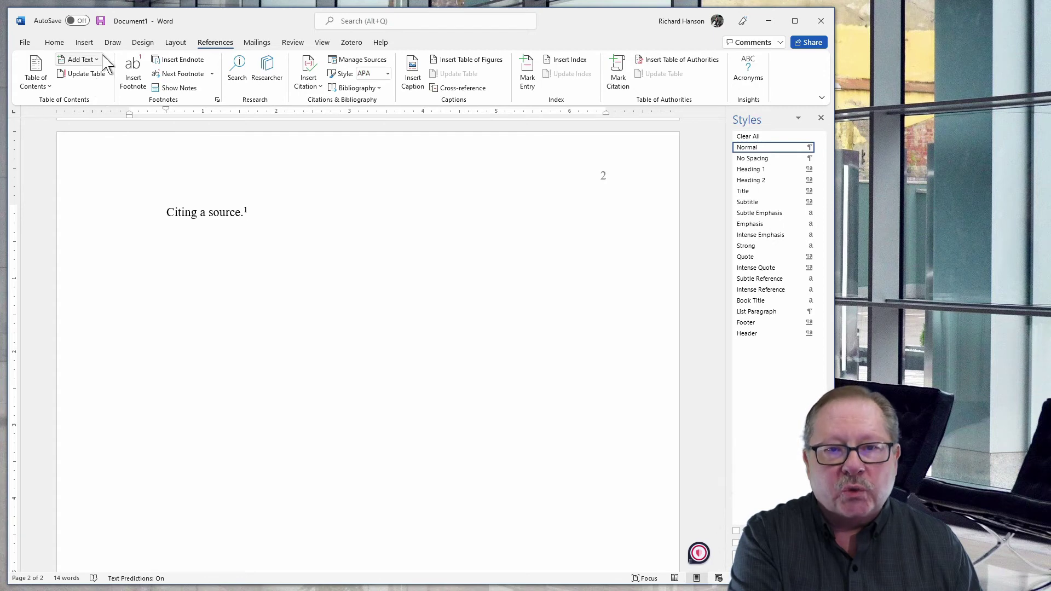
pyautogui.press('Return')
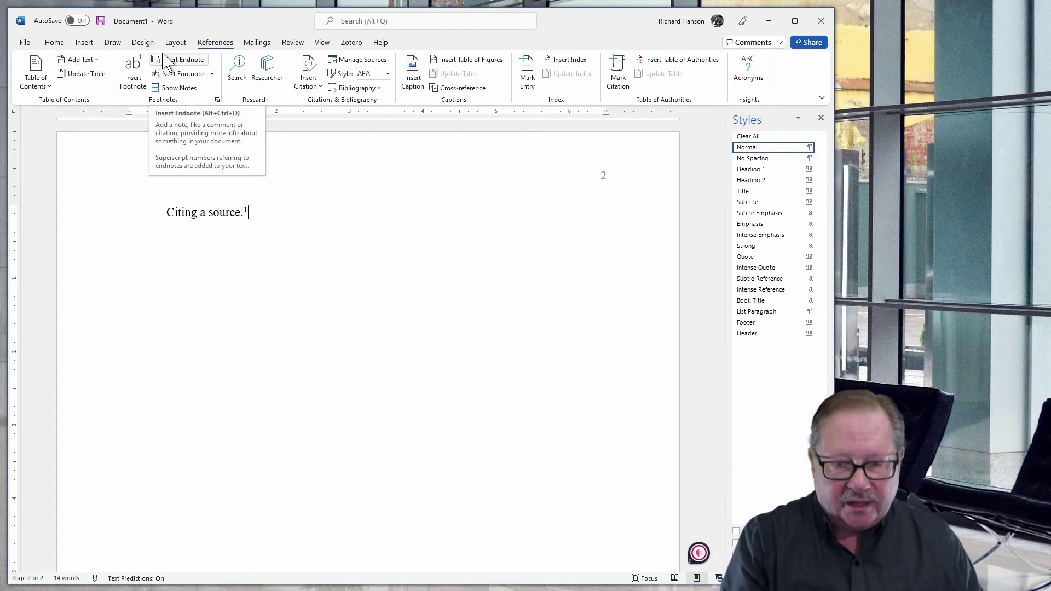
pyautogui.click(84, 43)
pyautogui.click(50, 88)
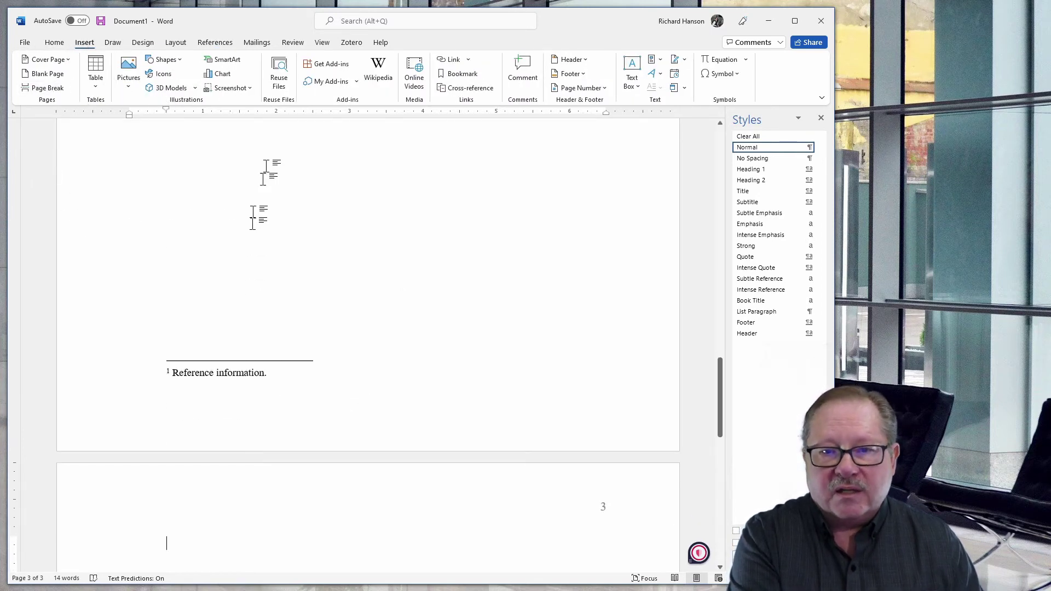
# Center the first line on page 3 and drag its first-line indent back to the margin.
pyautogui.click(54, 43)
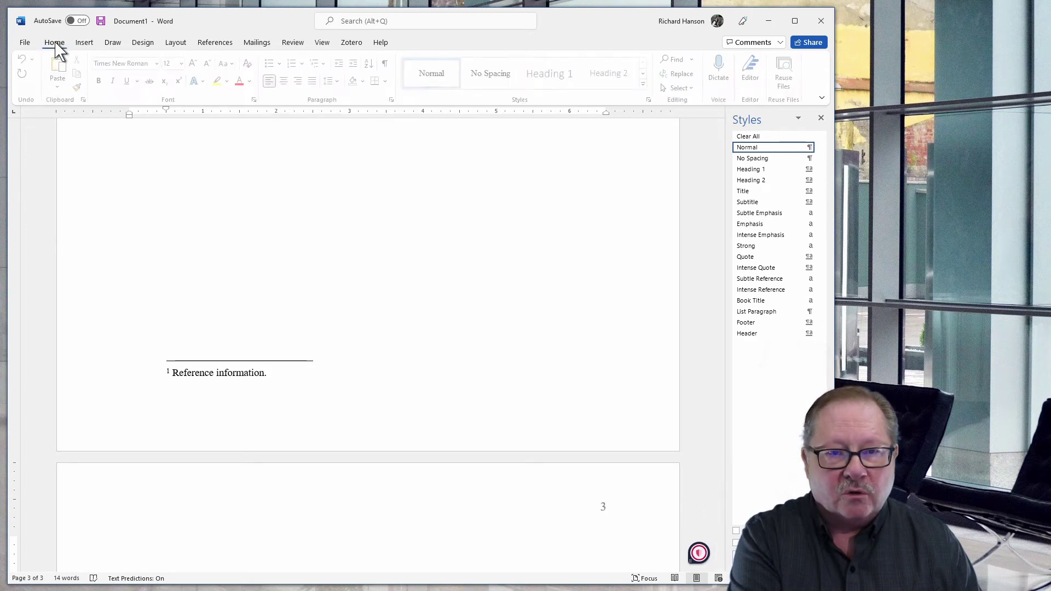
pyautogui.click(288, 82)
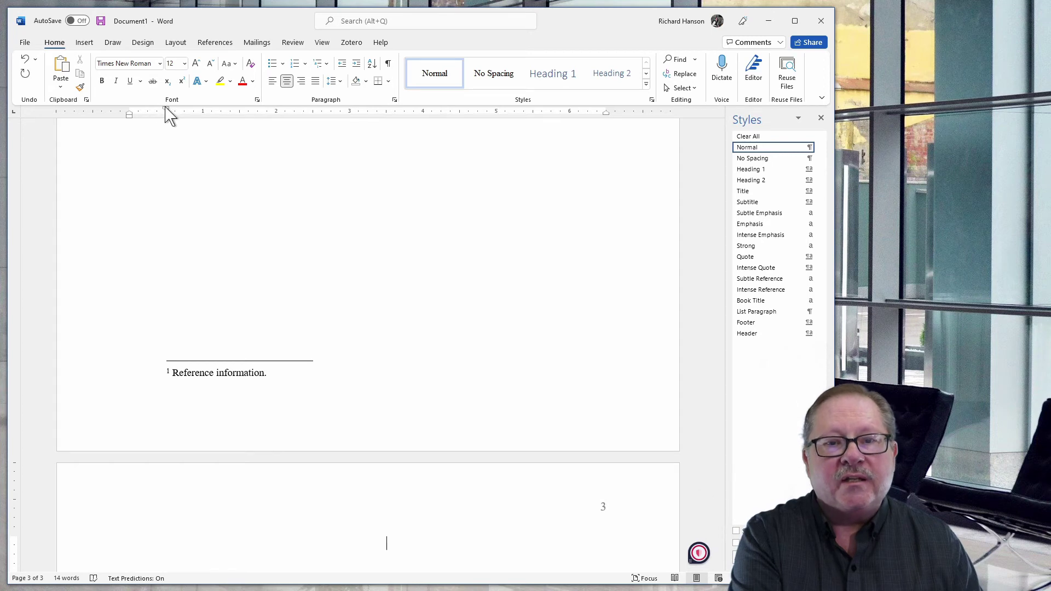
pyautogui.moveTo(166, 109); pyautogui.dragTo(130, 112)
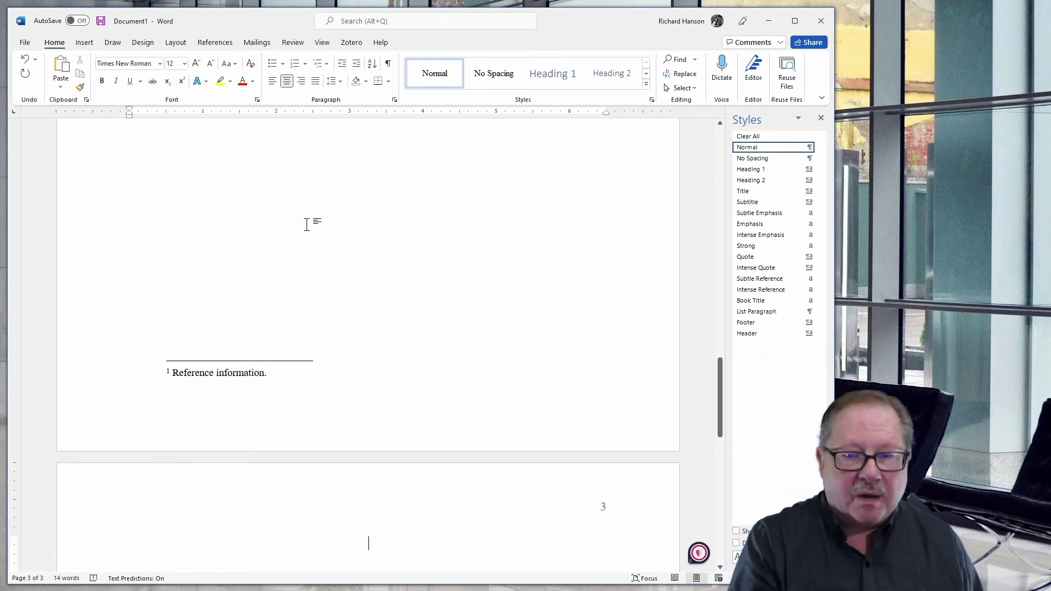
# Type the heading 'Bibliography' and make the new line beneath it left-aligned.
pyautogui.write('Bibliog')
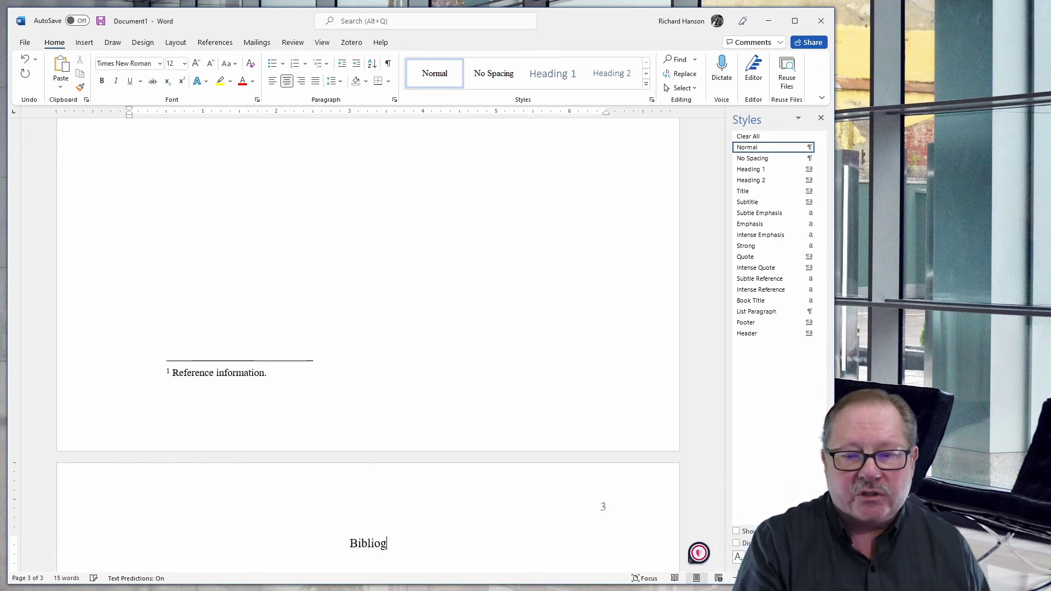
pyautogui.write('raphy')
pyautogui.press('Return')
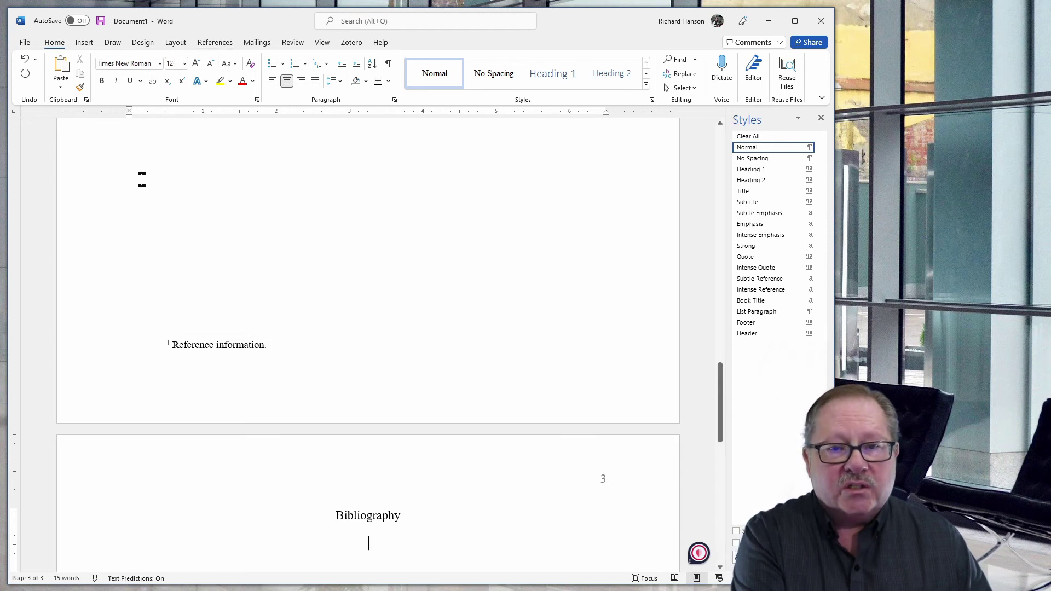
pyautogui.click(273, 81)
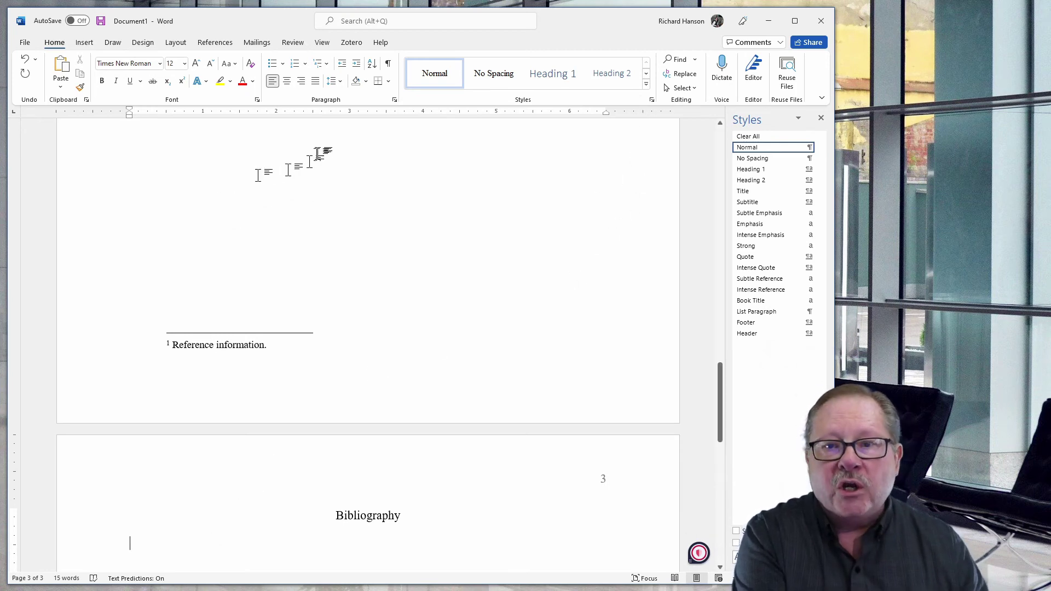
# In the Paragraph dialog, set Special to Hanging at 0.5" and Line spacing to Single.
pyautogui.click(394, 99)
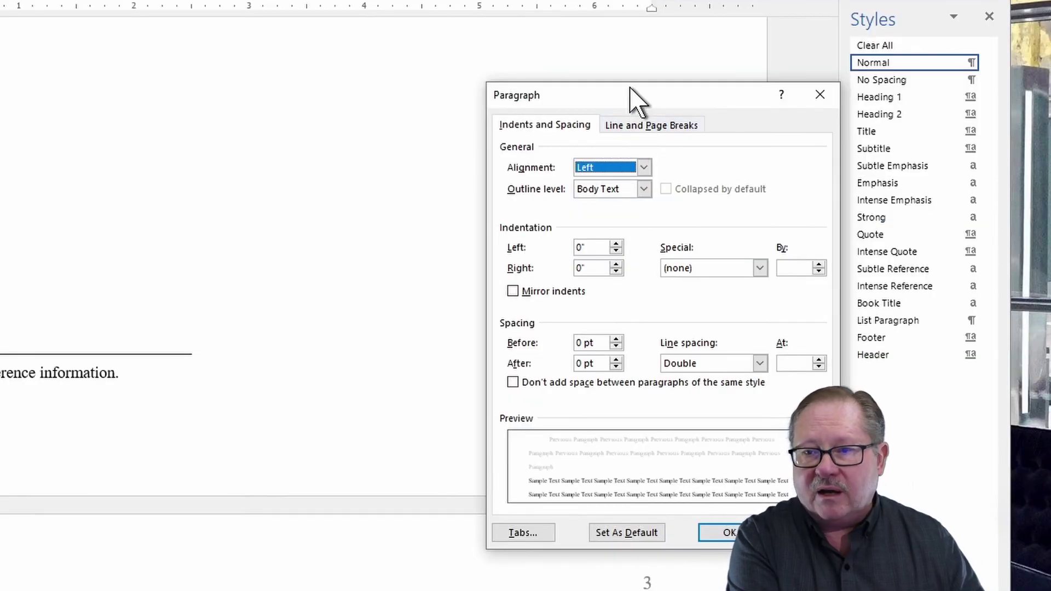
pyautogui.moveTo(629, 90); pyautogui.dragTo(300, 52)
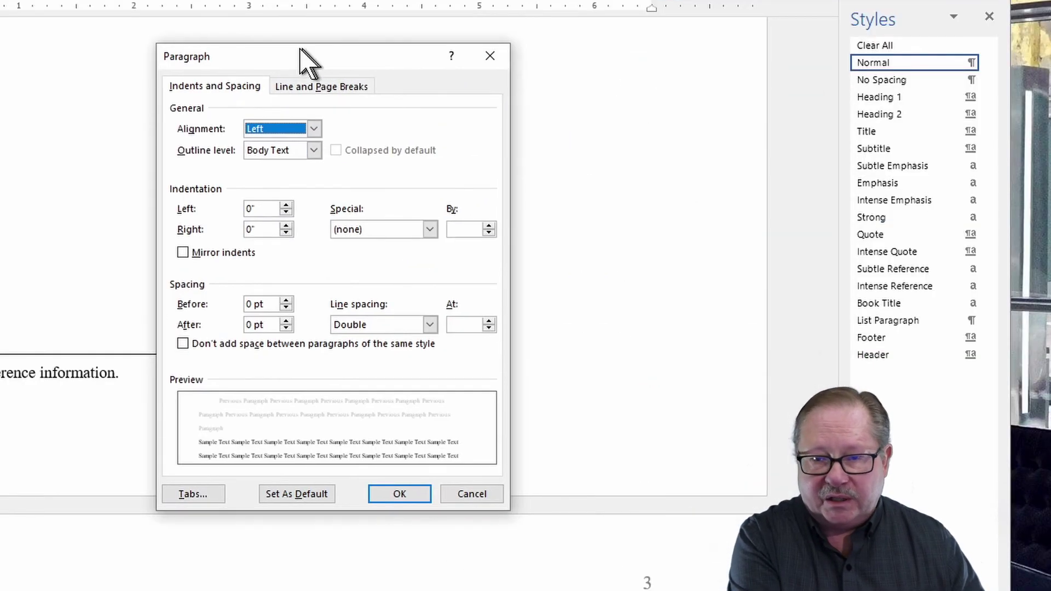
pyautogui.click(430, 230)
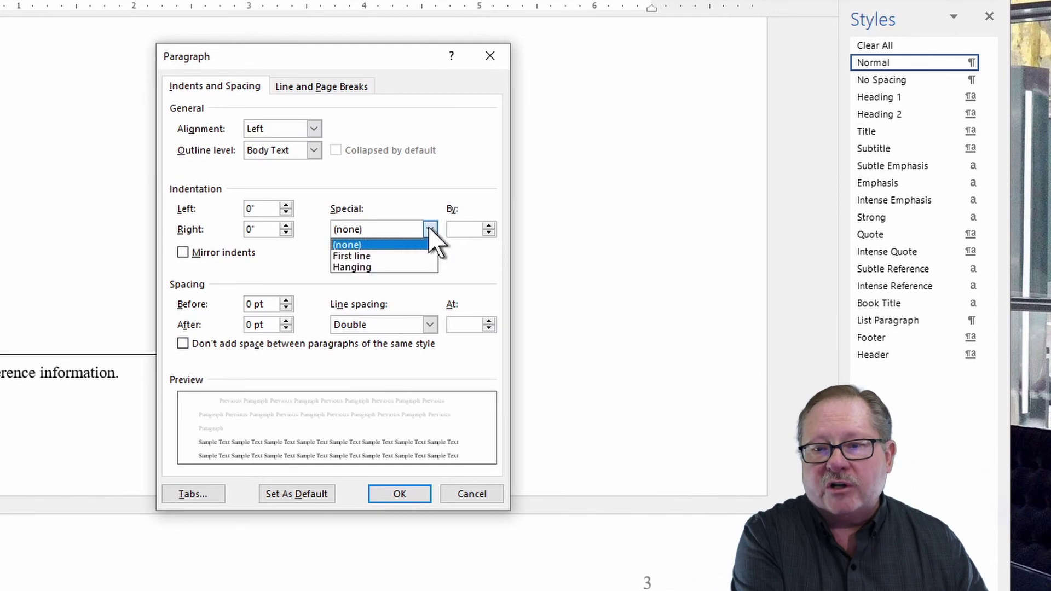
pyautogui.click(374, 268)
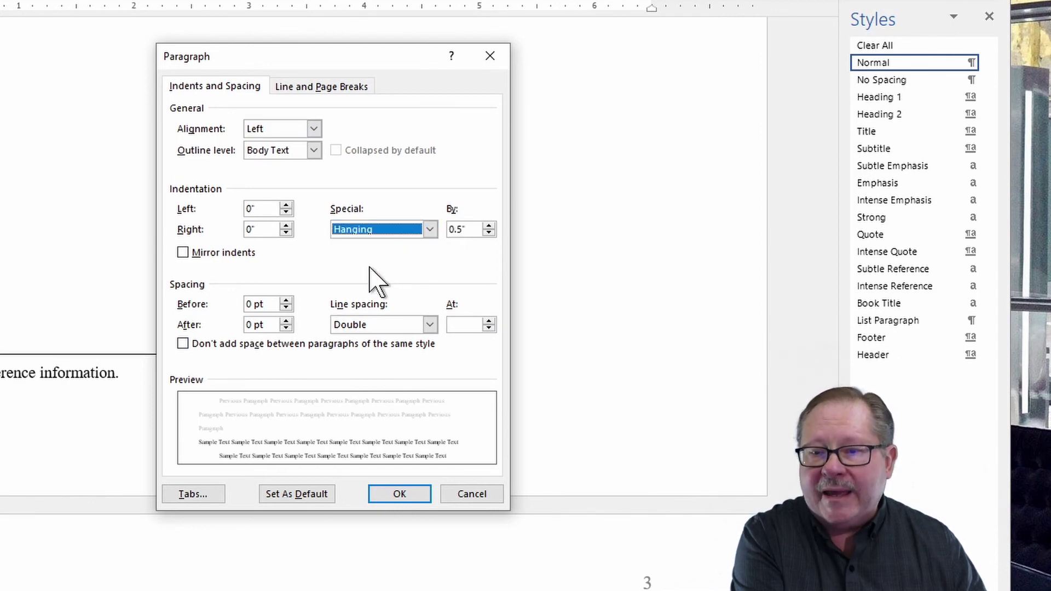
pyautogui.click(431, 326)
pyautogui.click(389, 340)
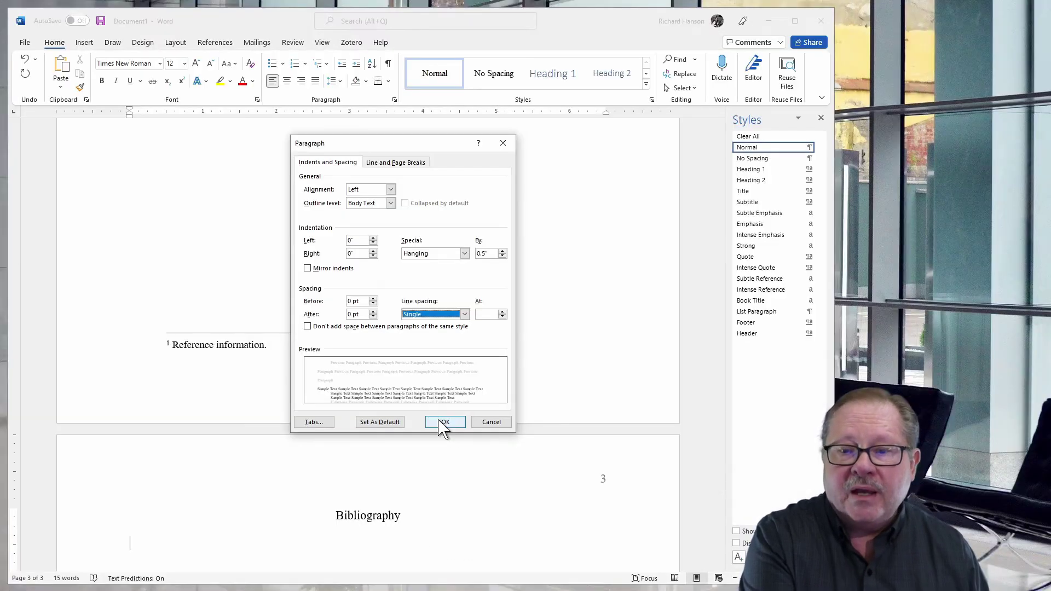
pyautogui.click(400, 494)
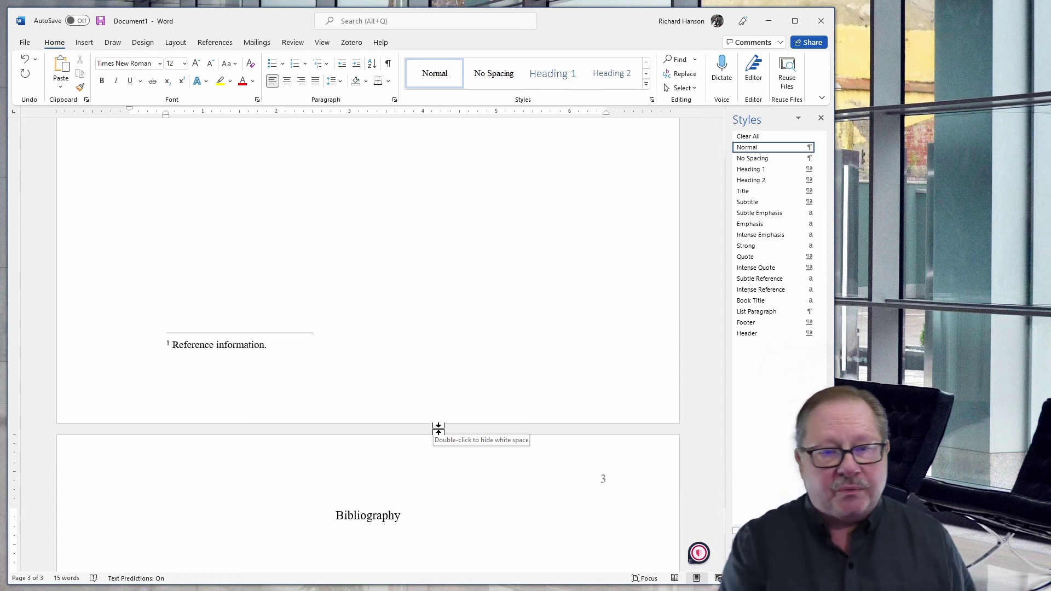
# Save to OneDrive Documents as 'Chicago Format Template' in Word Template (*.dotx) format.
pyautogui.click(25, 43)
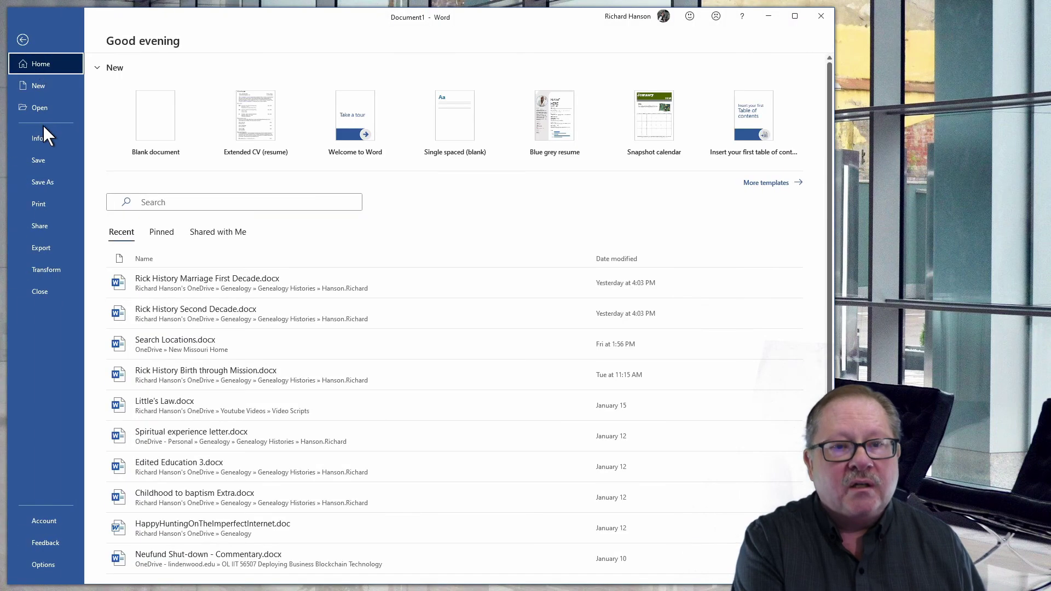
pyautogui.click(42, 183)
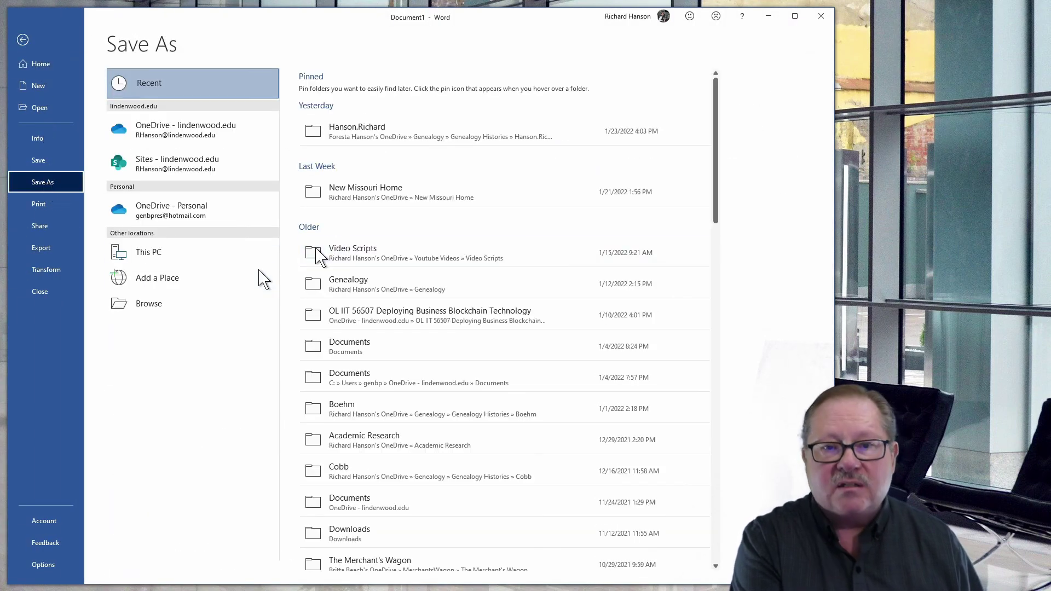
pyautogui.click(171, 139)
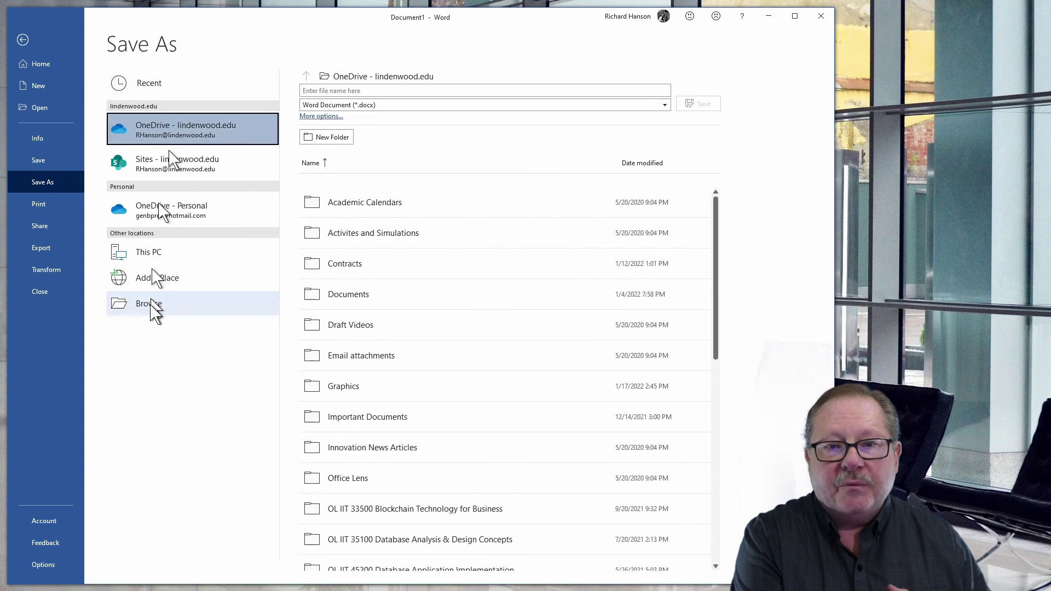
pyautogui.click(348, 296)
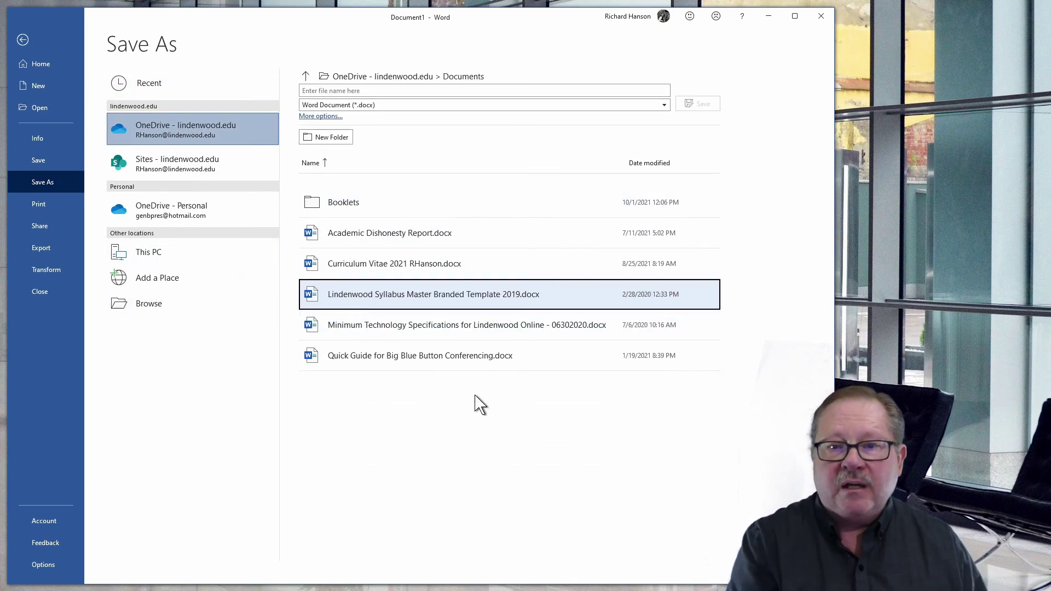
pyautogui.click(389, 91)
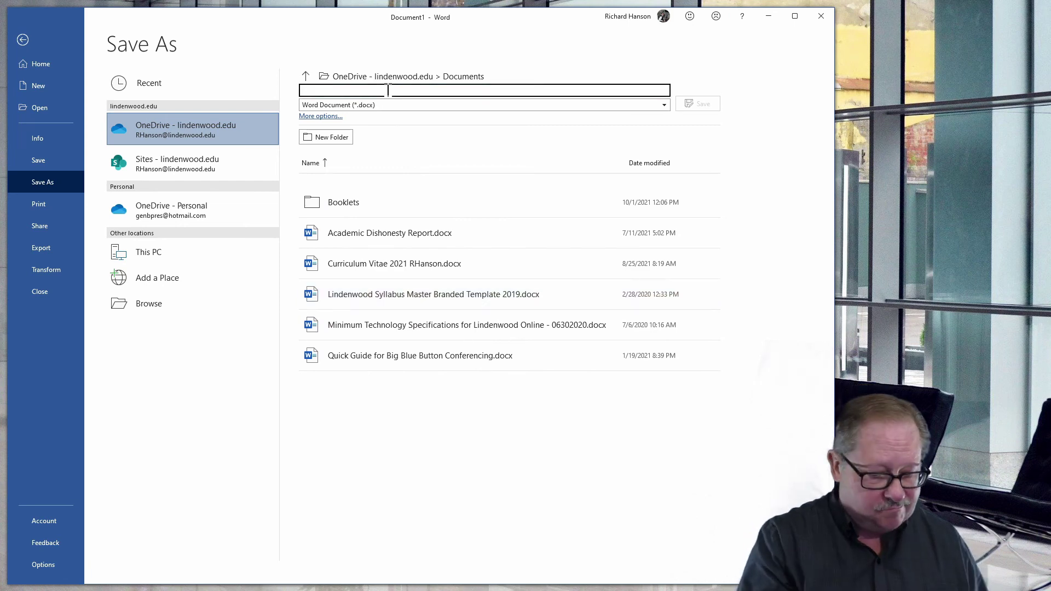
pyautogui.write('Chicago Format Template')
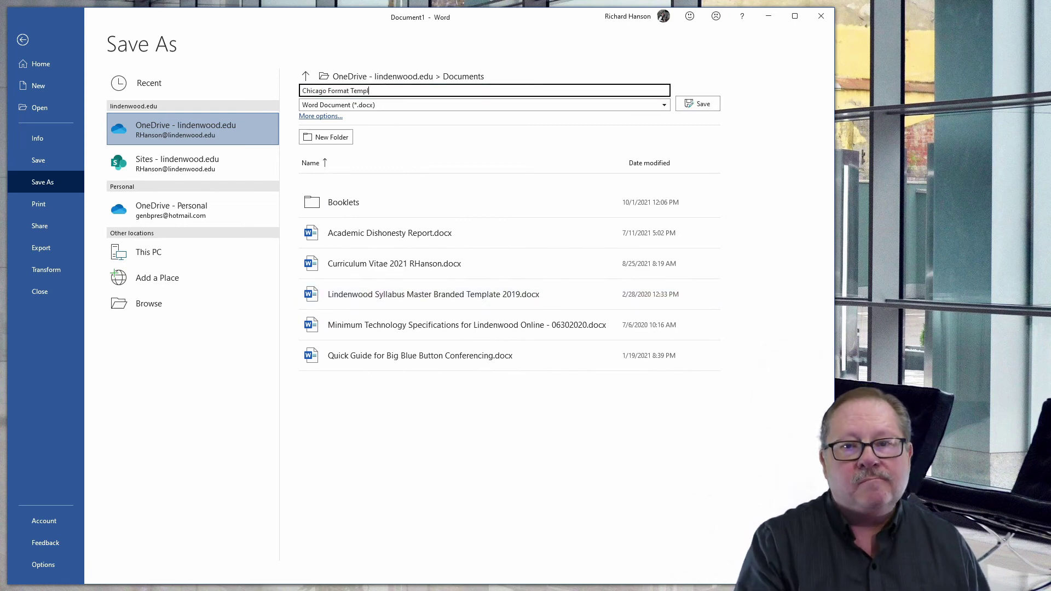
pyautogui.click(440, 104)
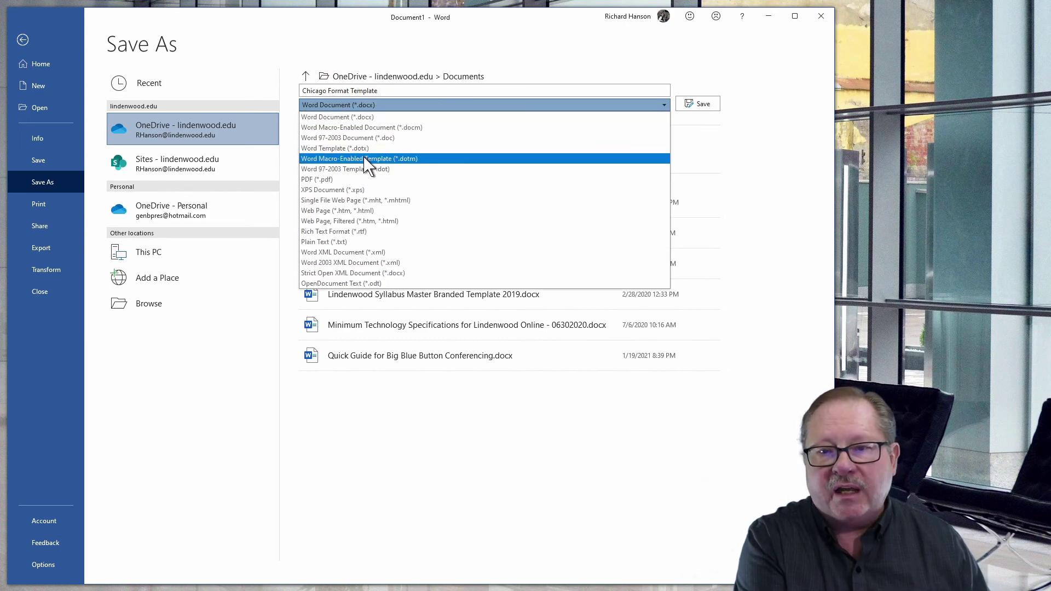
pyautogui.click(335, 148)
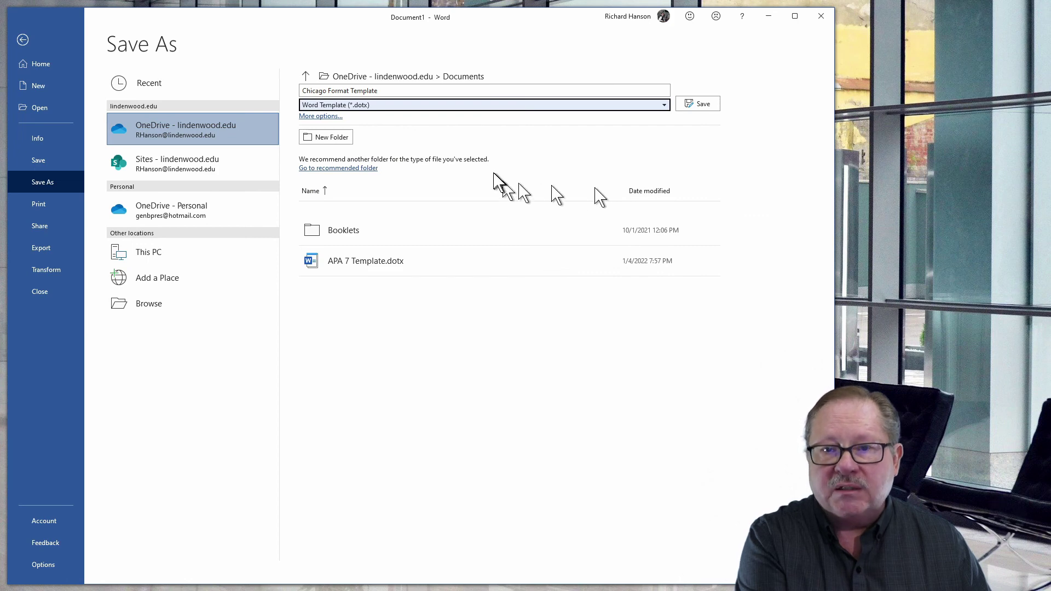
pyautogui.click(701, 105)
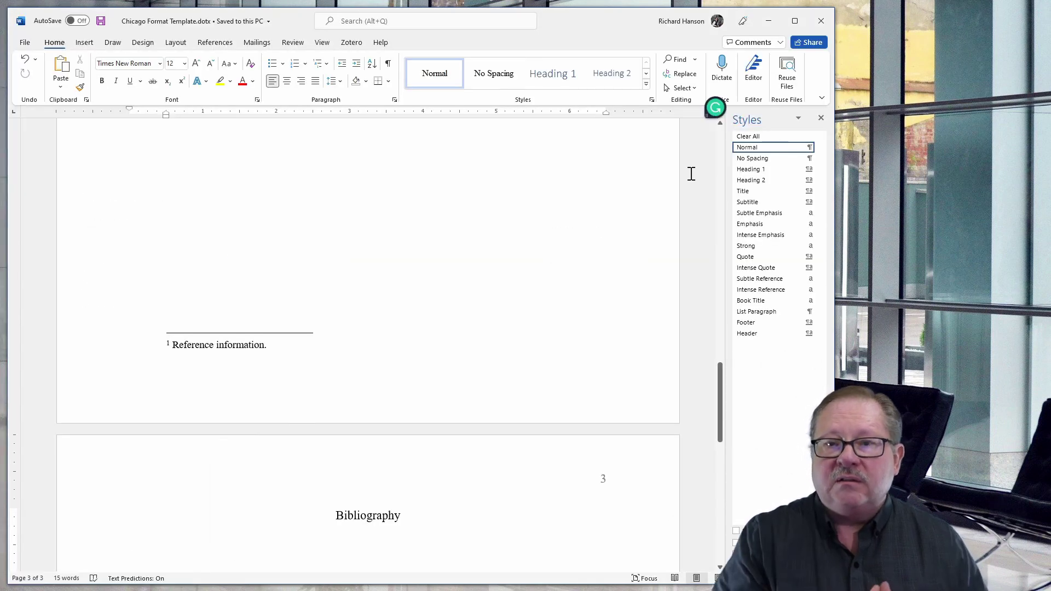